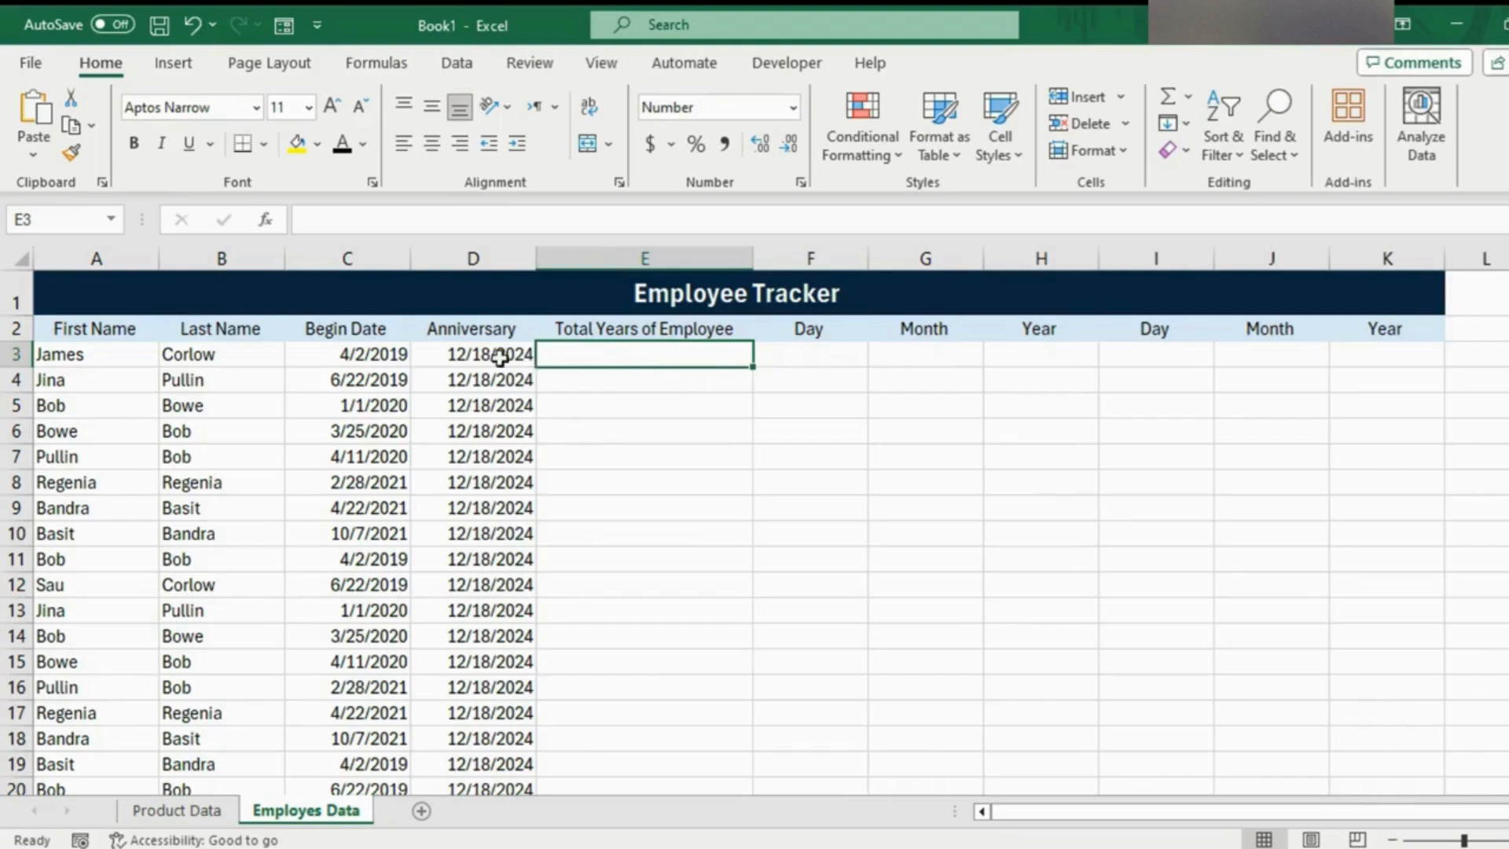
- Enter the formula =D3-C3 in E3 to subtract the first employee's begin date from the anniversary date
click(479, 357)
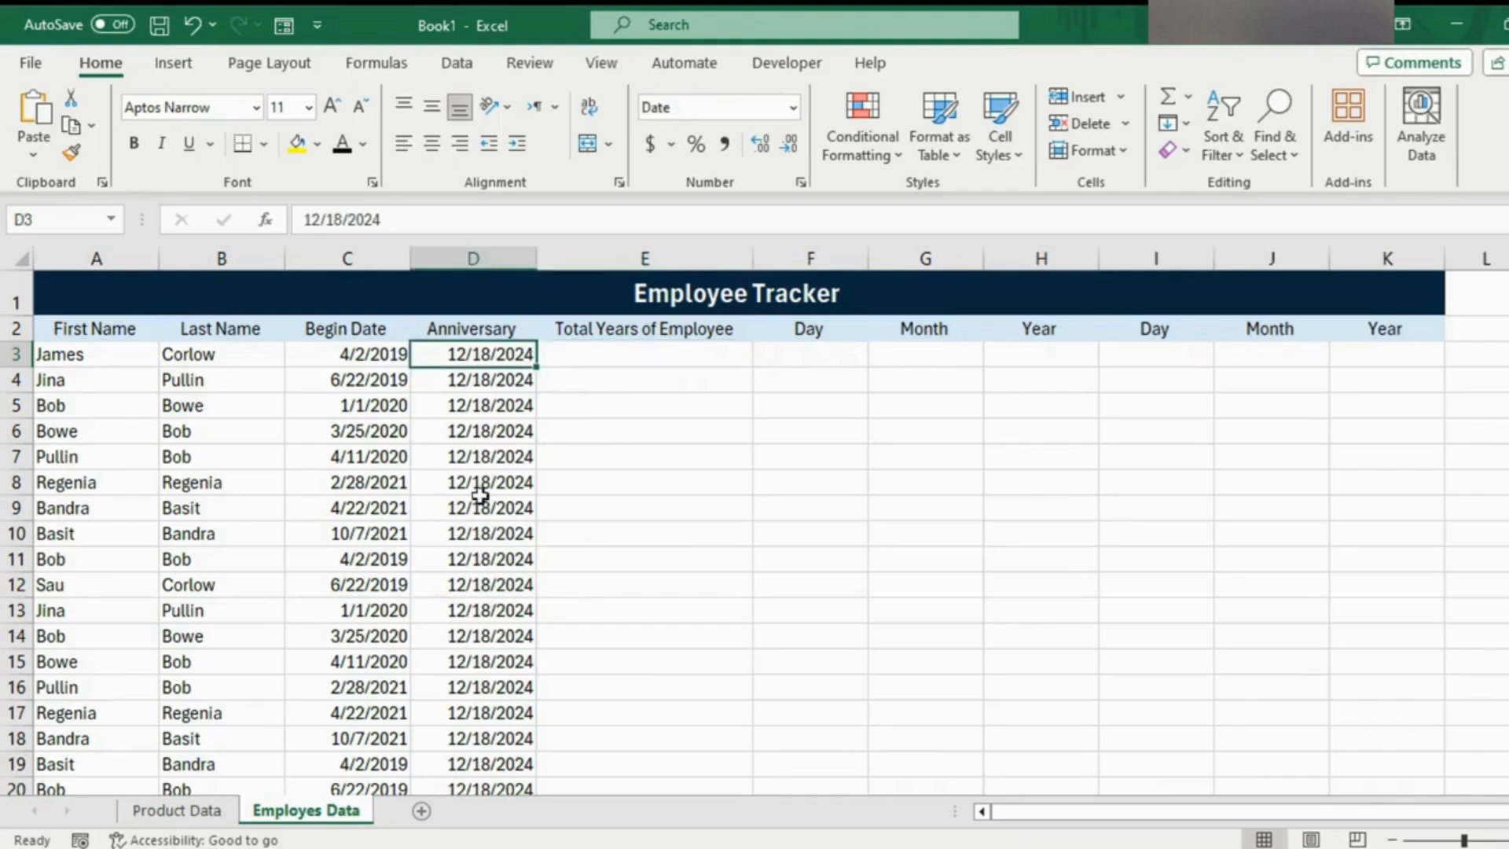
click(666, 353)
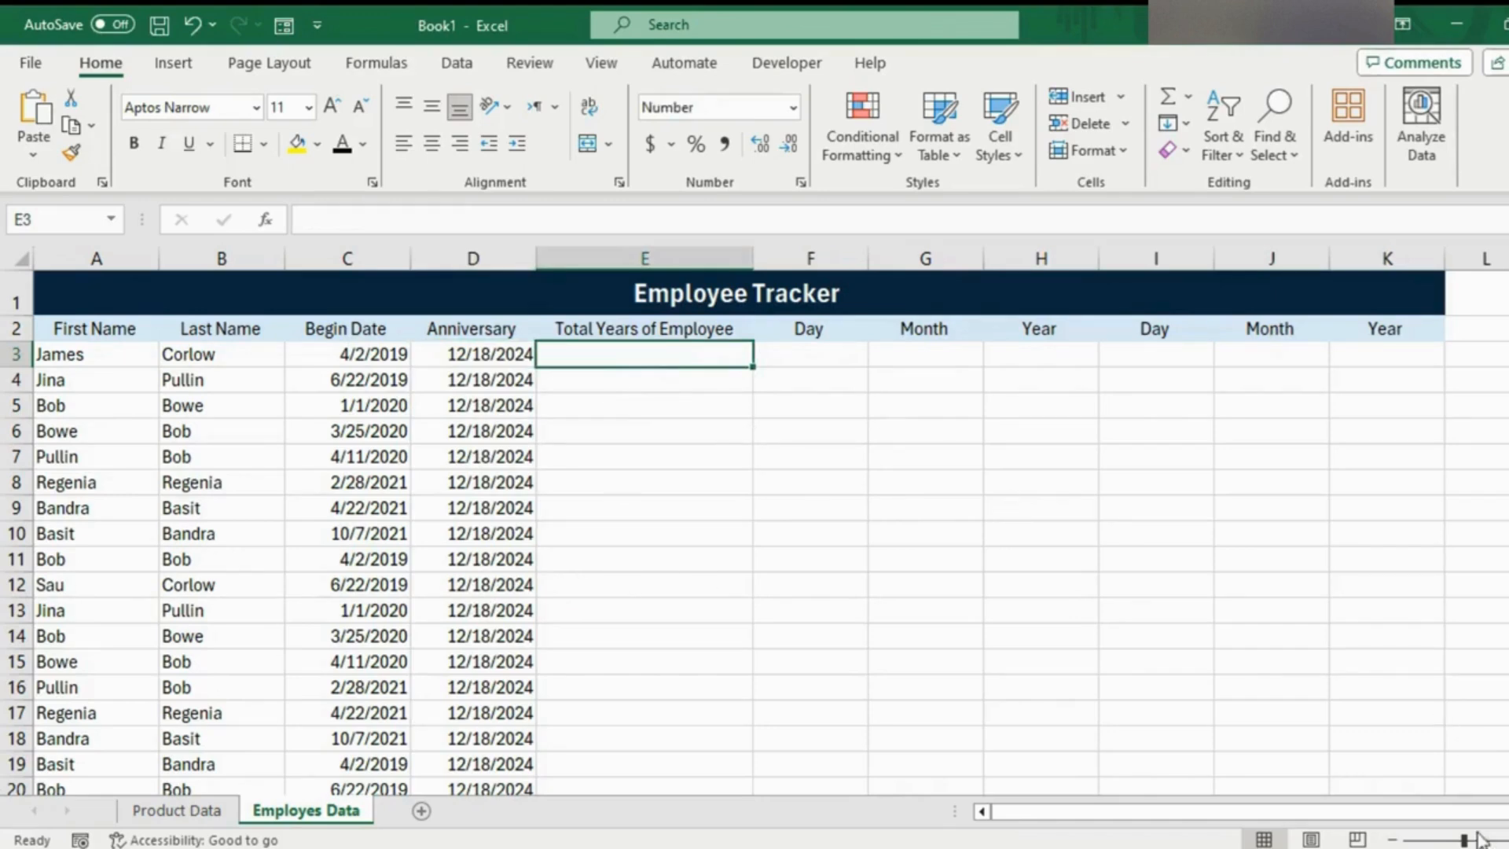
drag(1465, 839, 1467, 841)
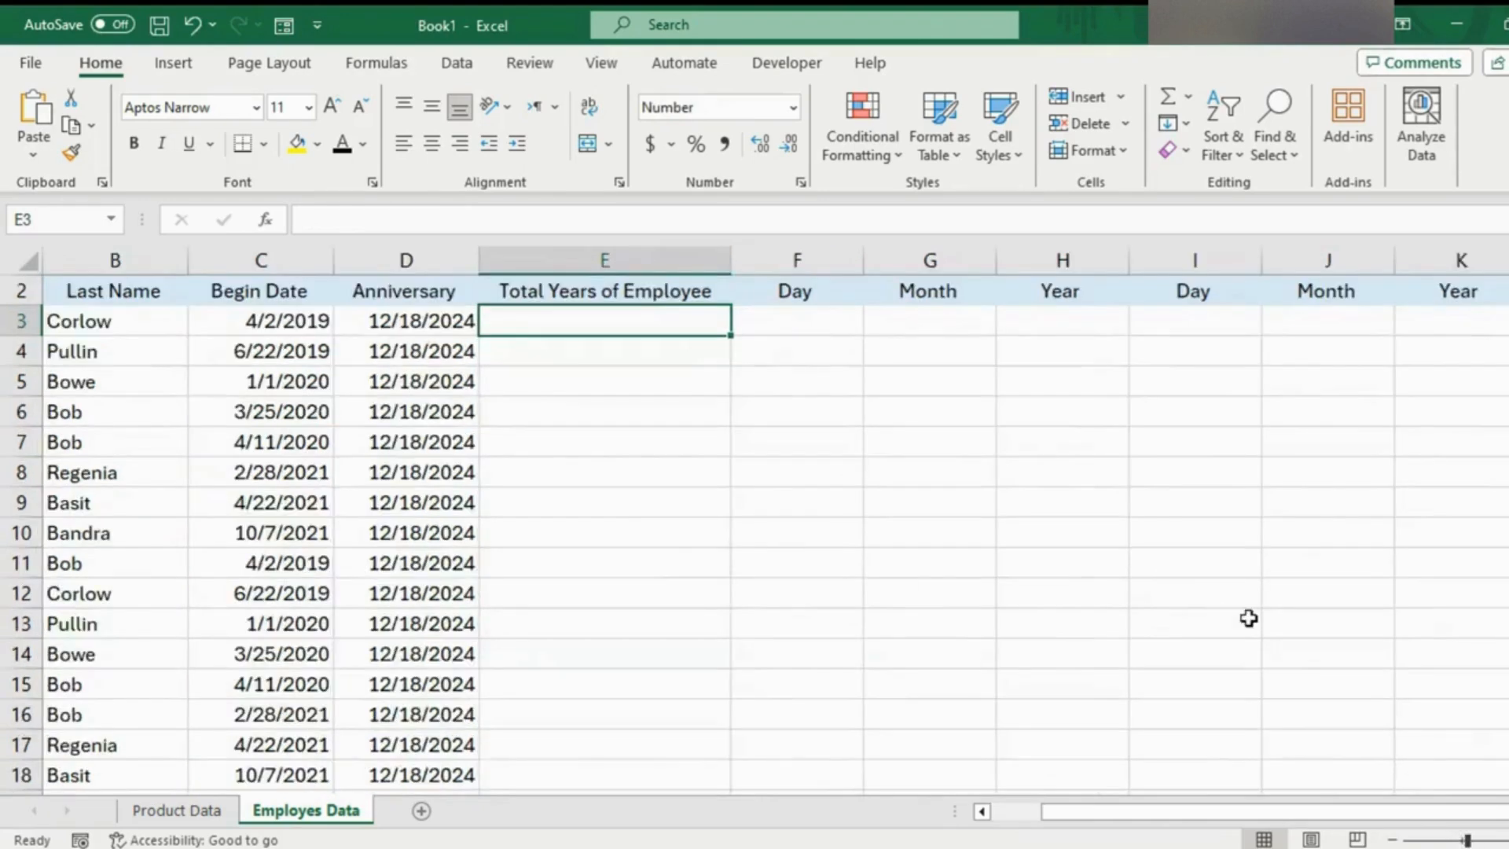
scroll(1249, 616, up, 1)
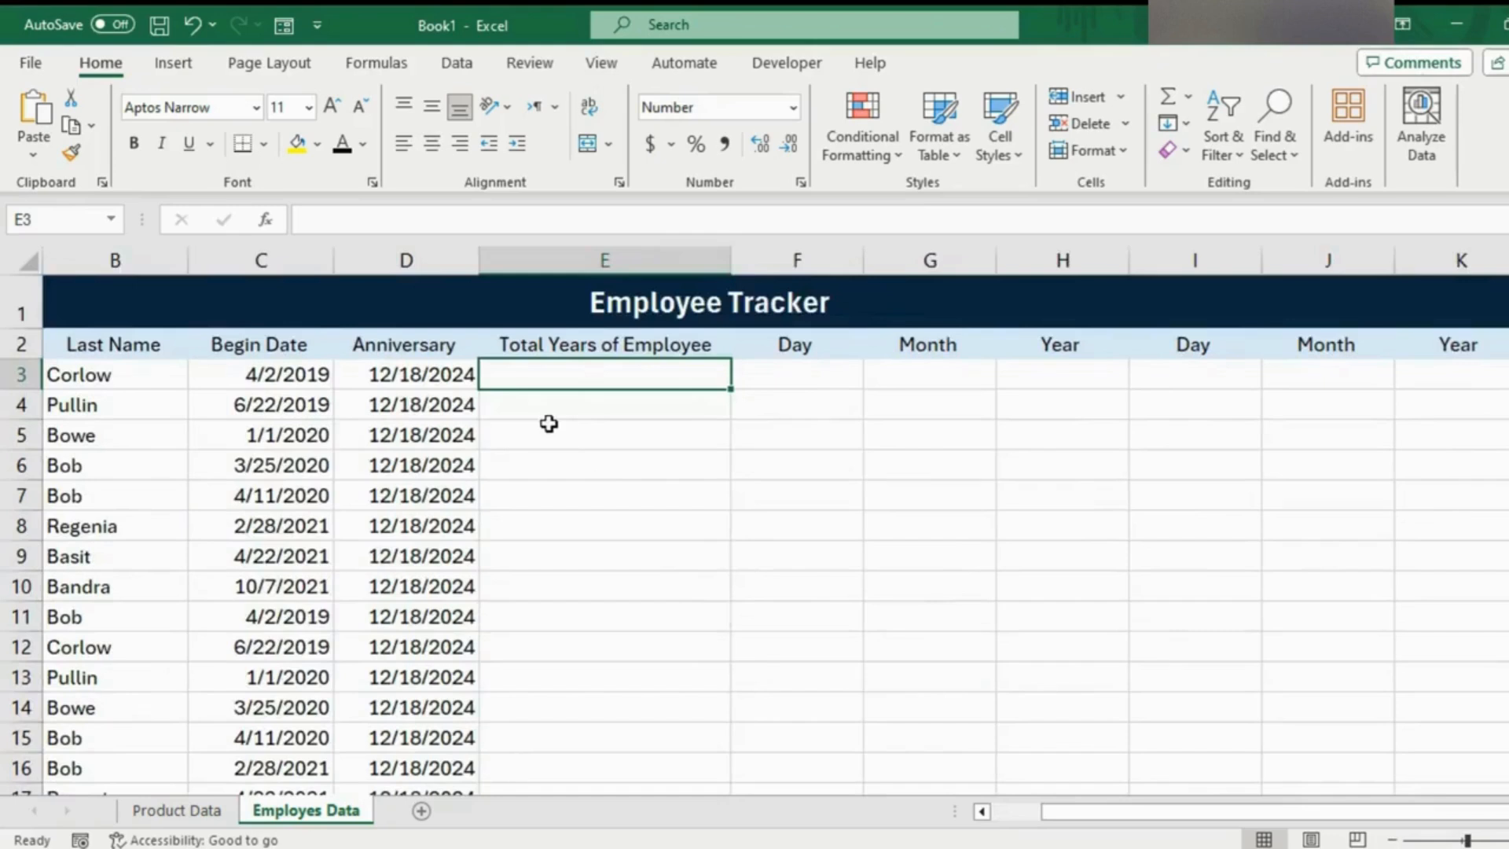
drag(1084, 815, 1036, 815)
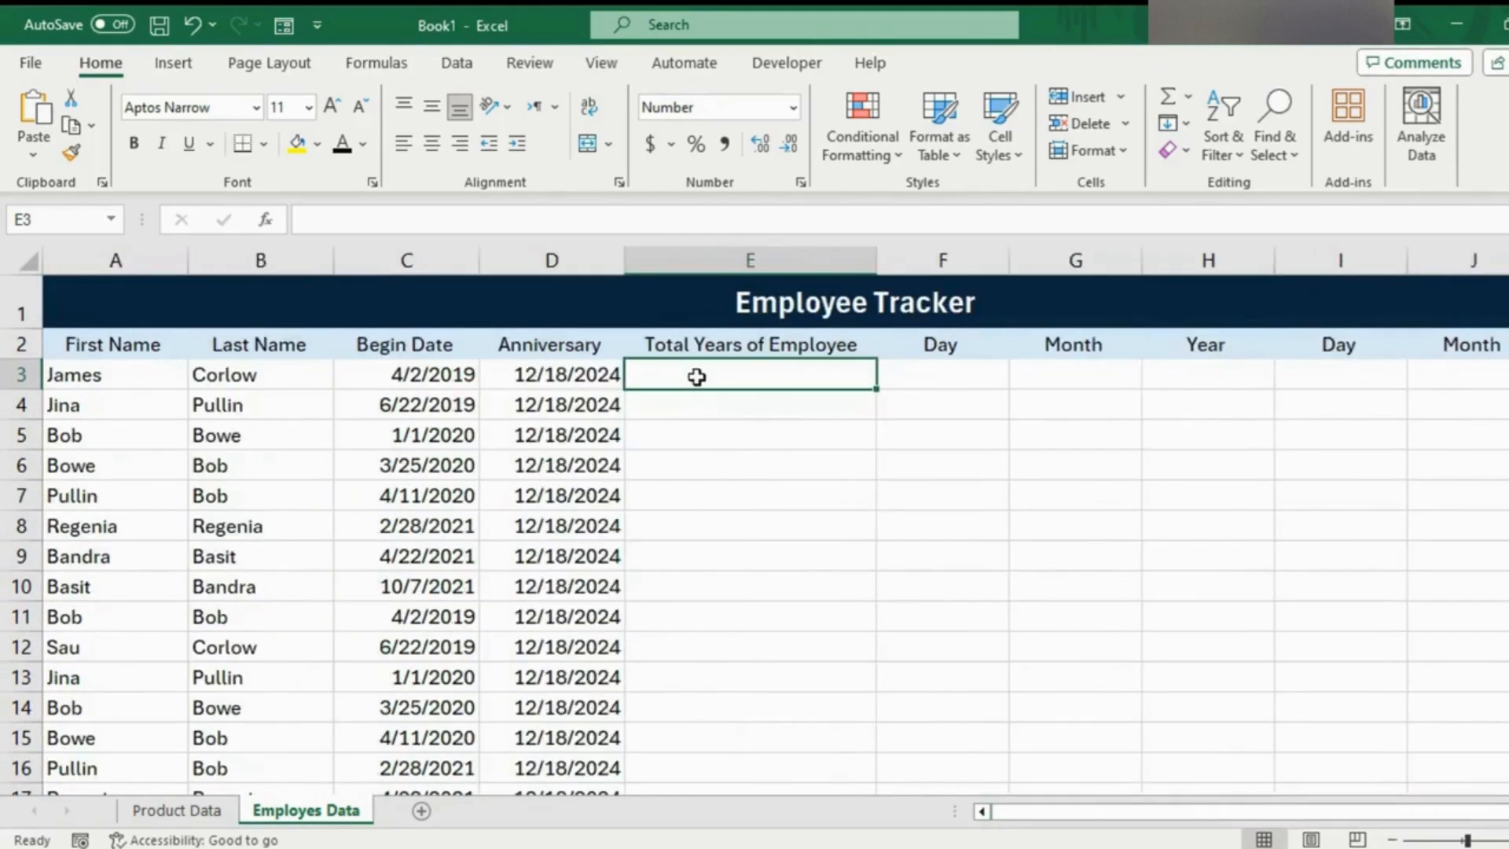
text(=)
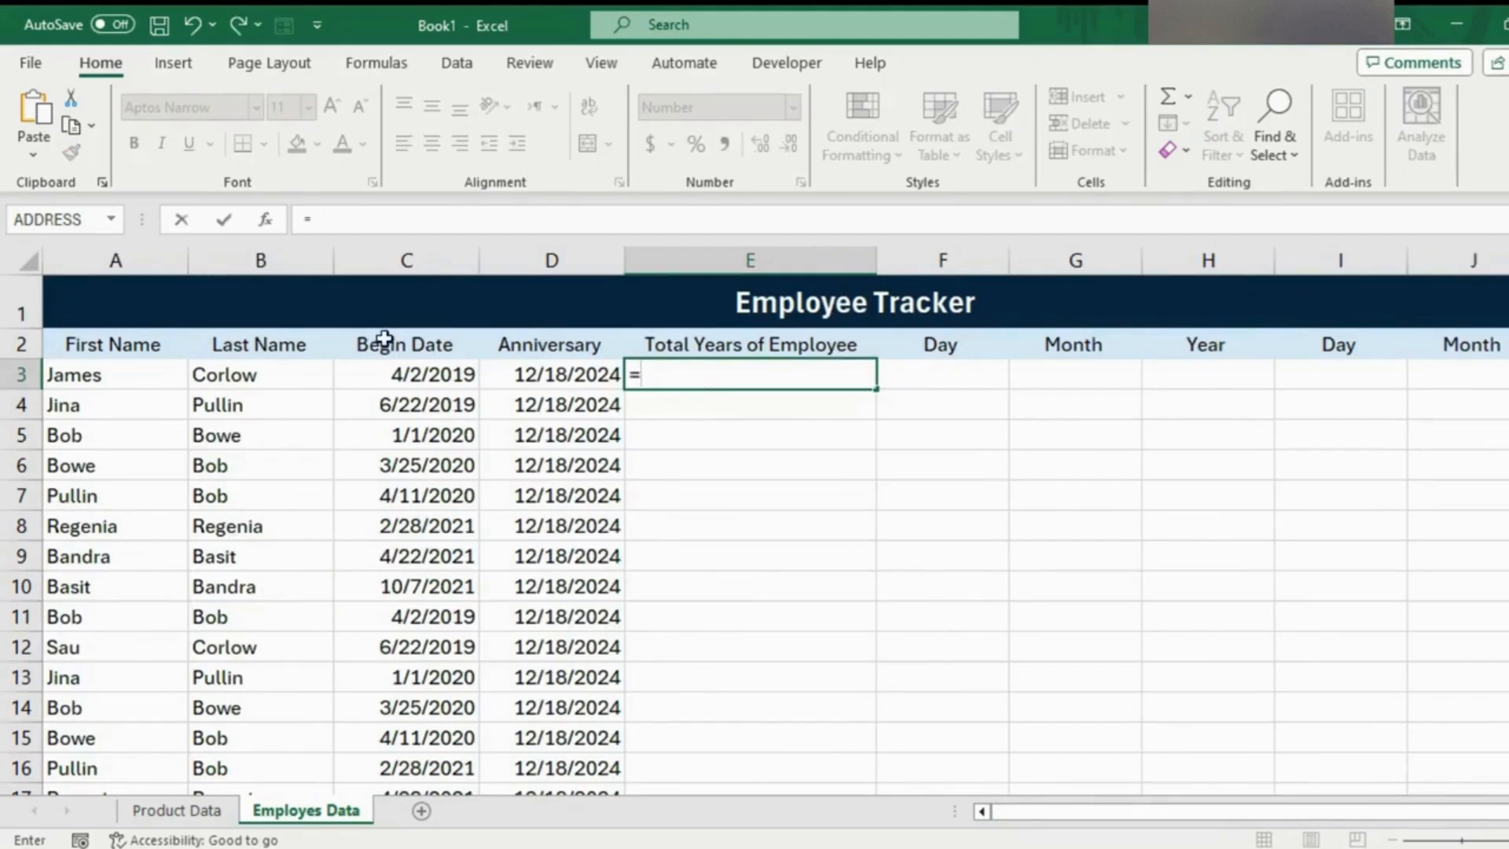
click(507, 374)
text(-)
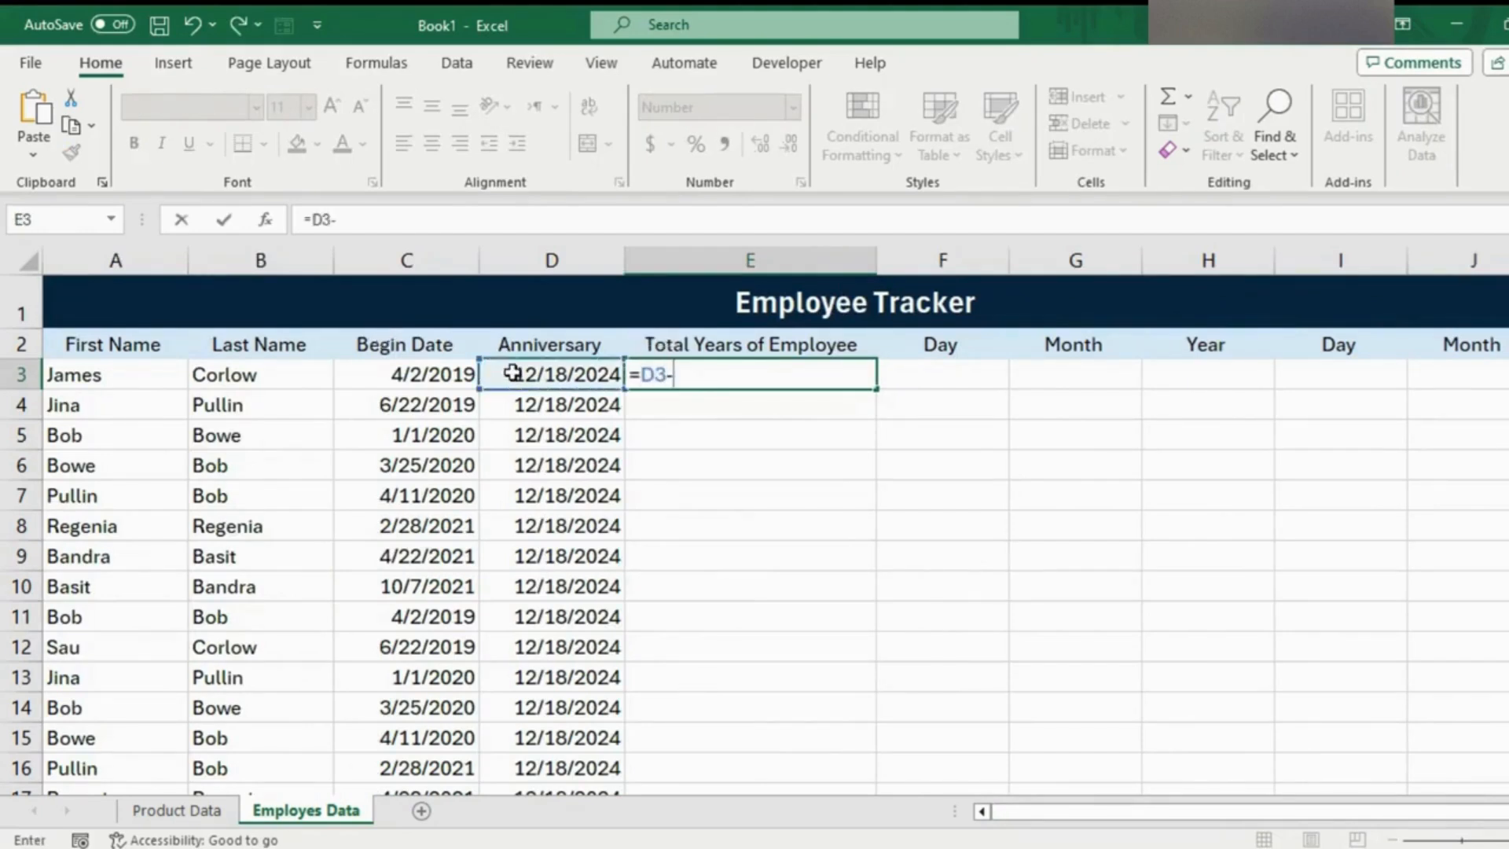
click(460, 375)
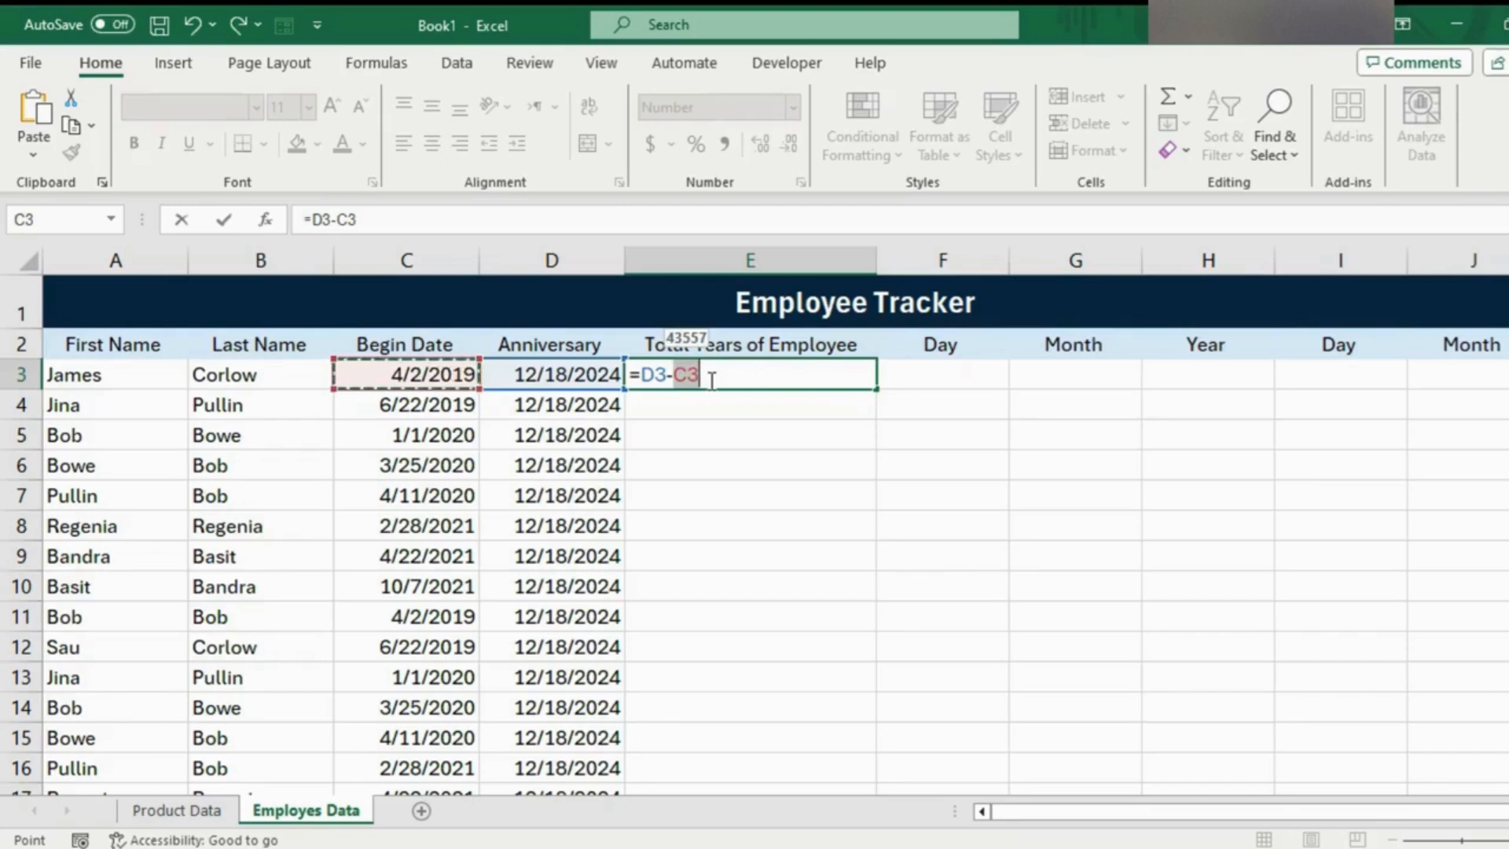
key(Return)
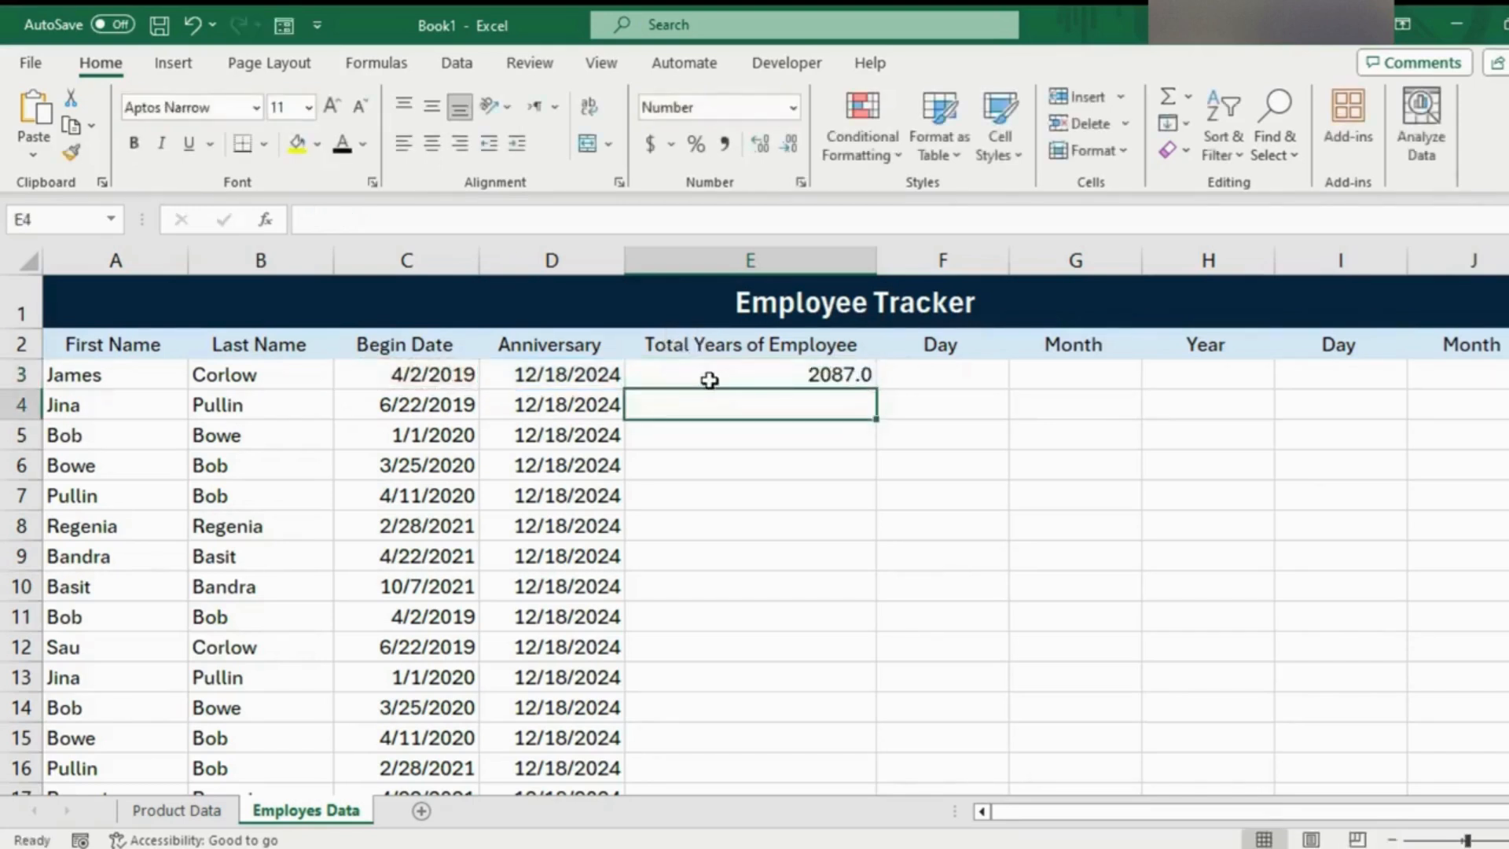
- Change the formula in E3 to =(D3-C3)/365 to convert the day difference into years
click(710, 380)
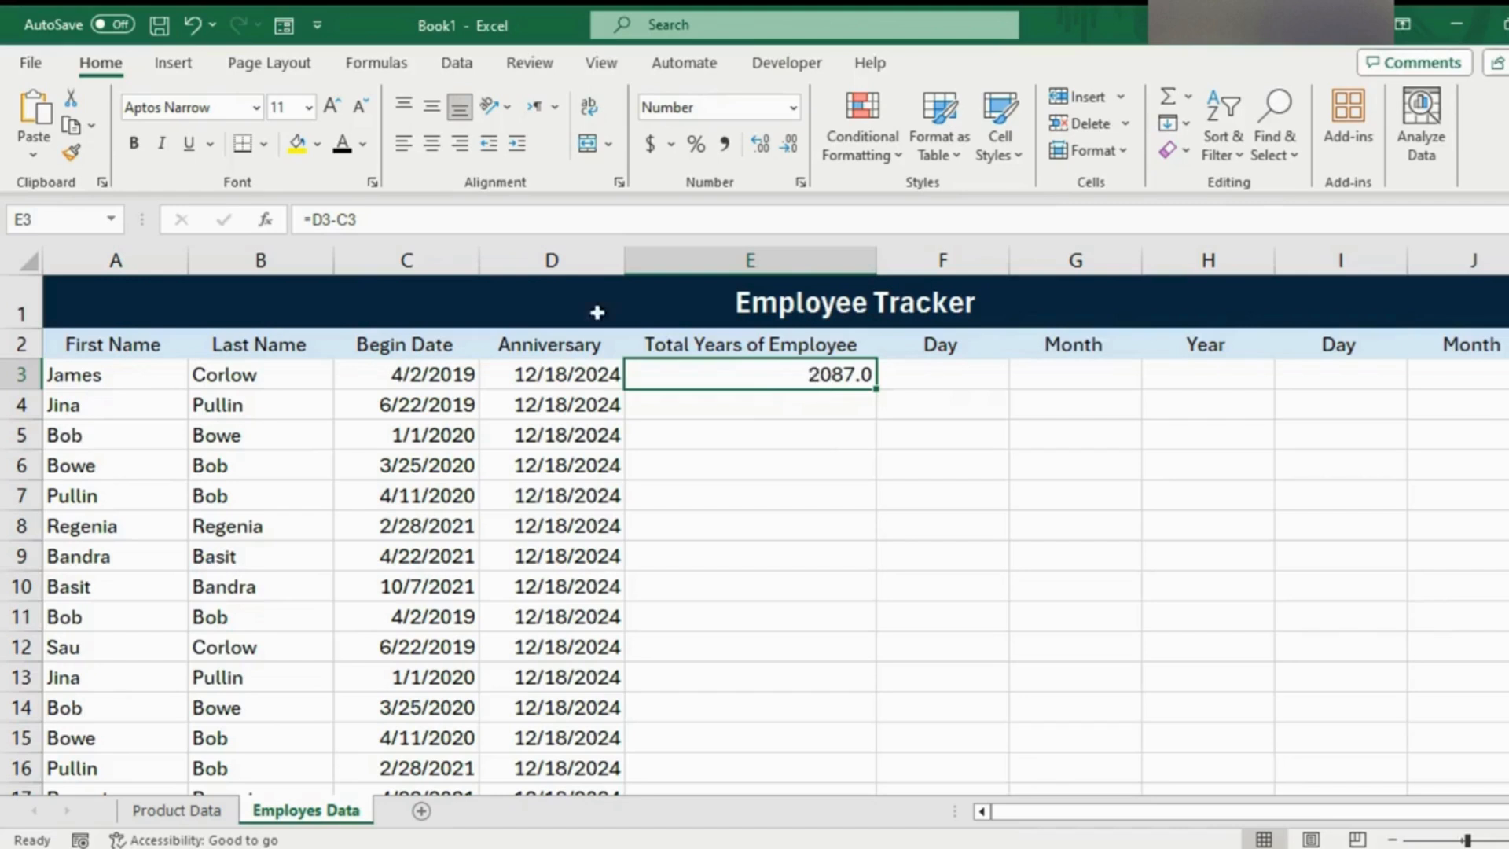
click(376, 220)
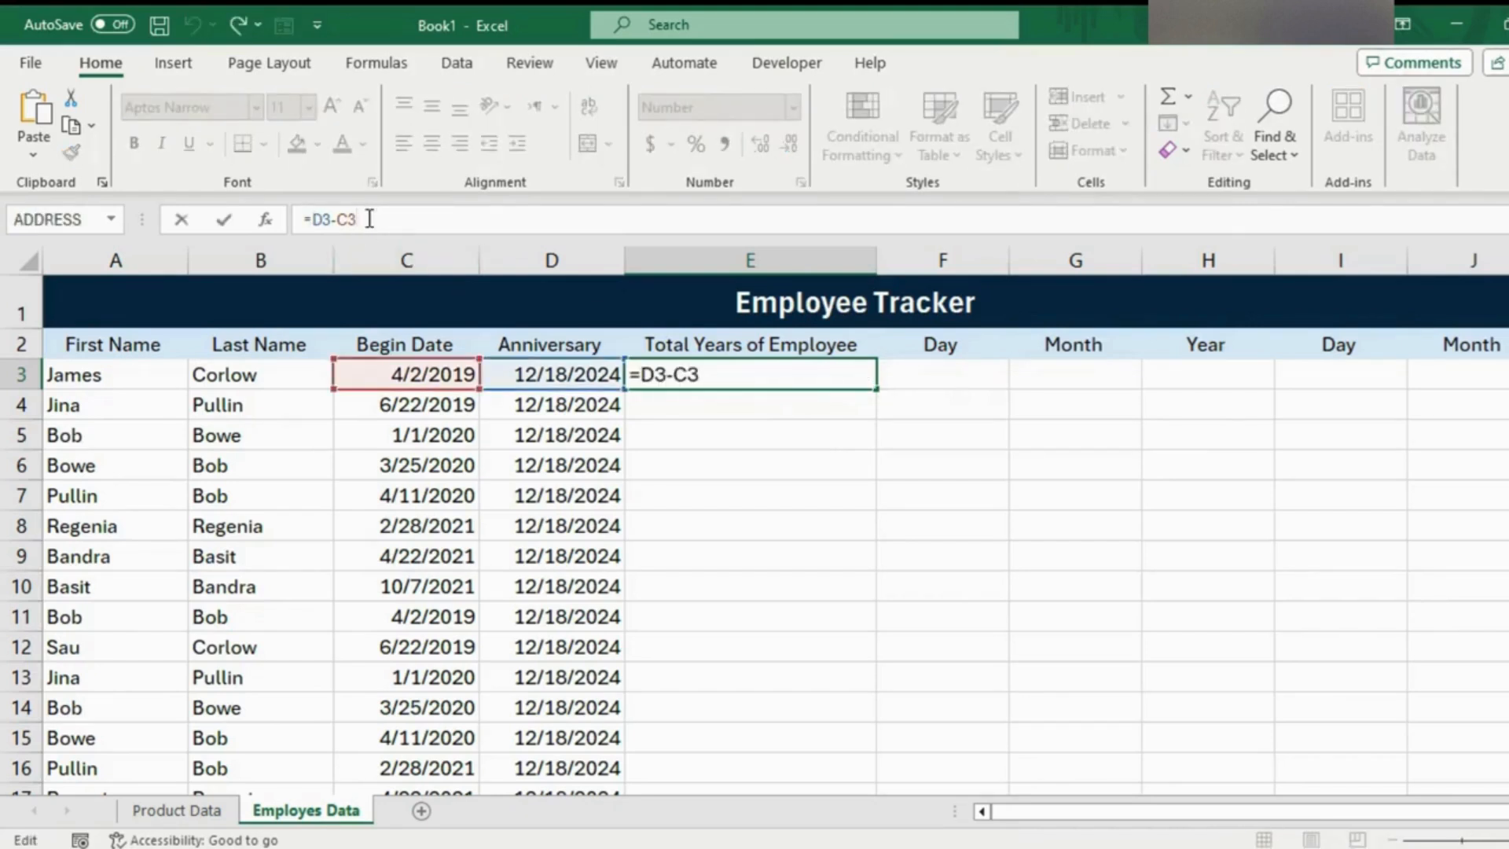
text())
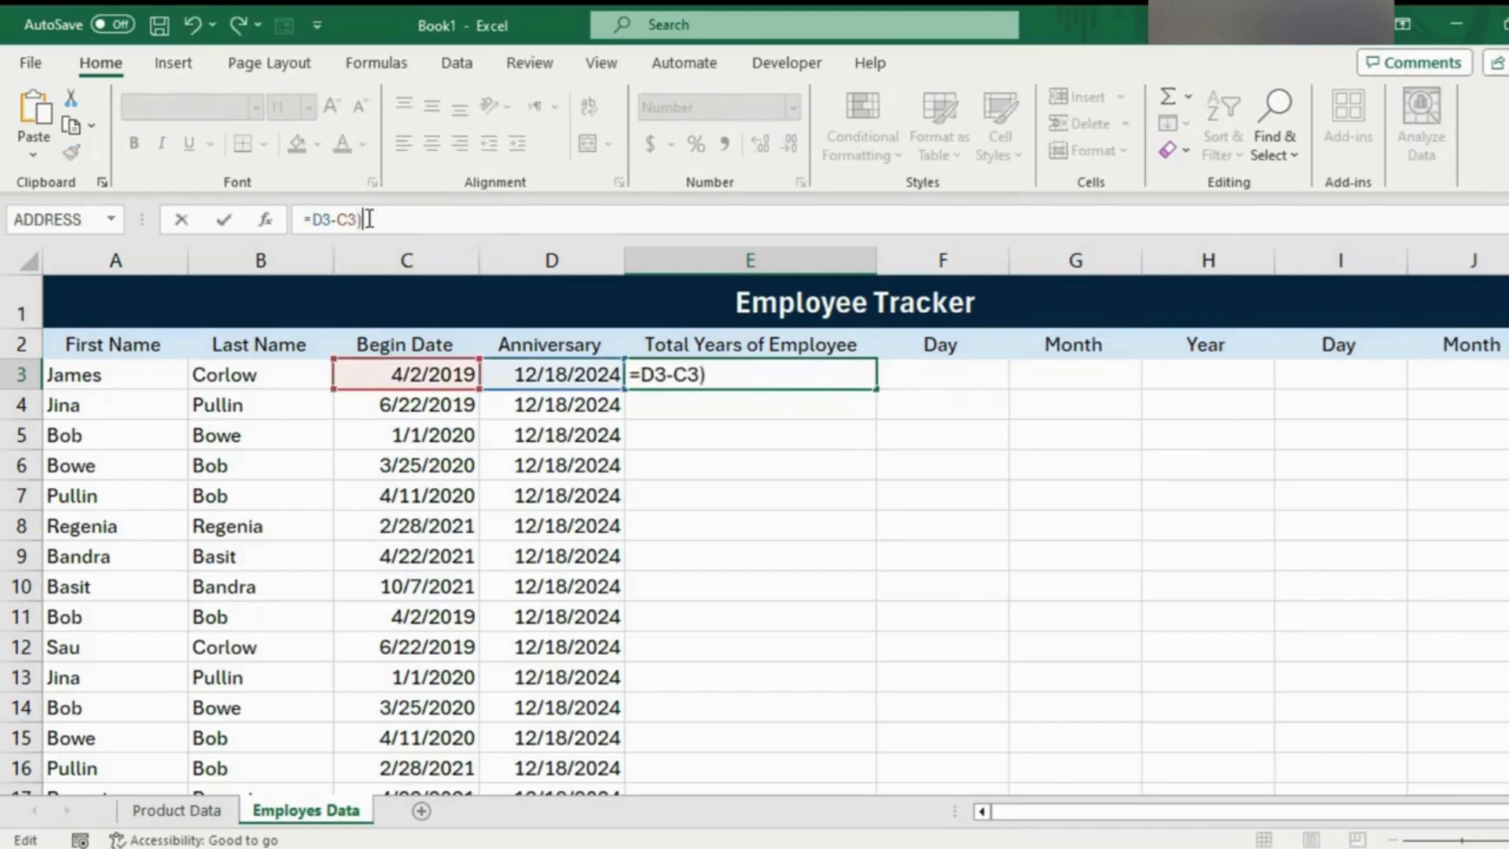
click(313, 224)
text(()
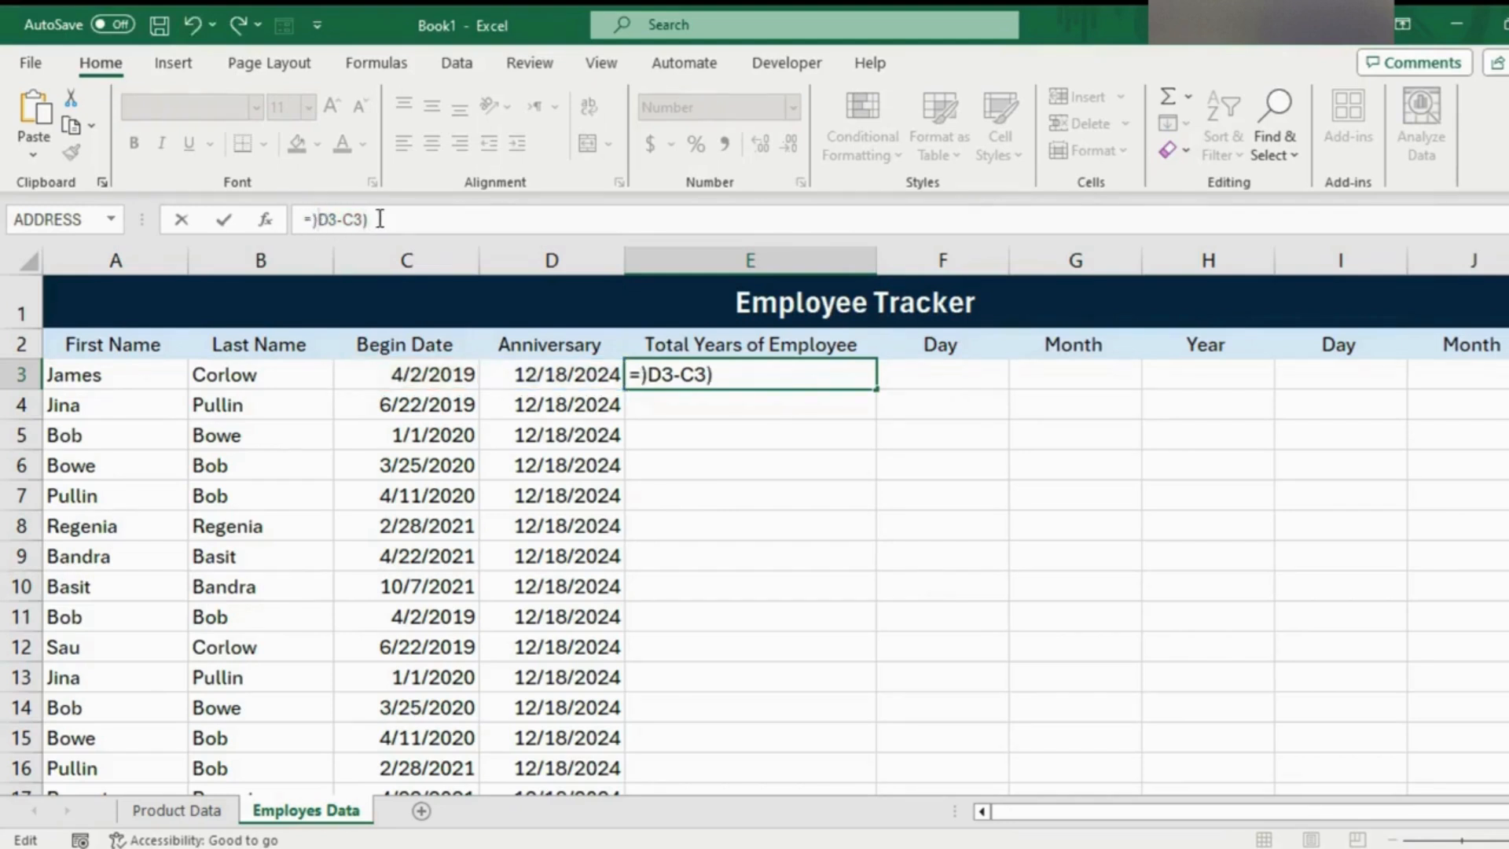
key(BackSpace)
text(()
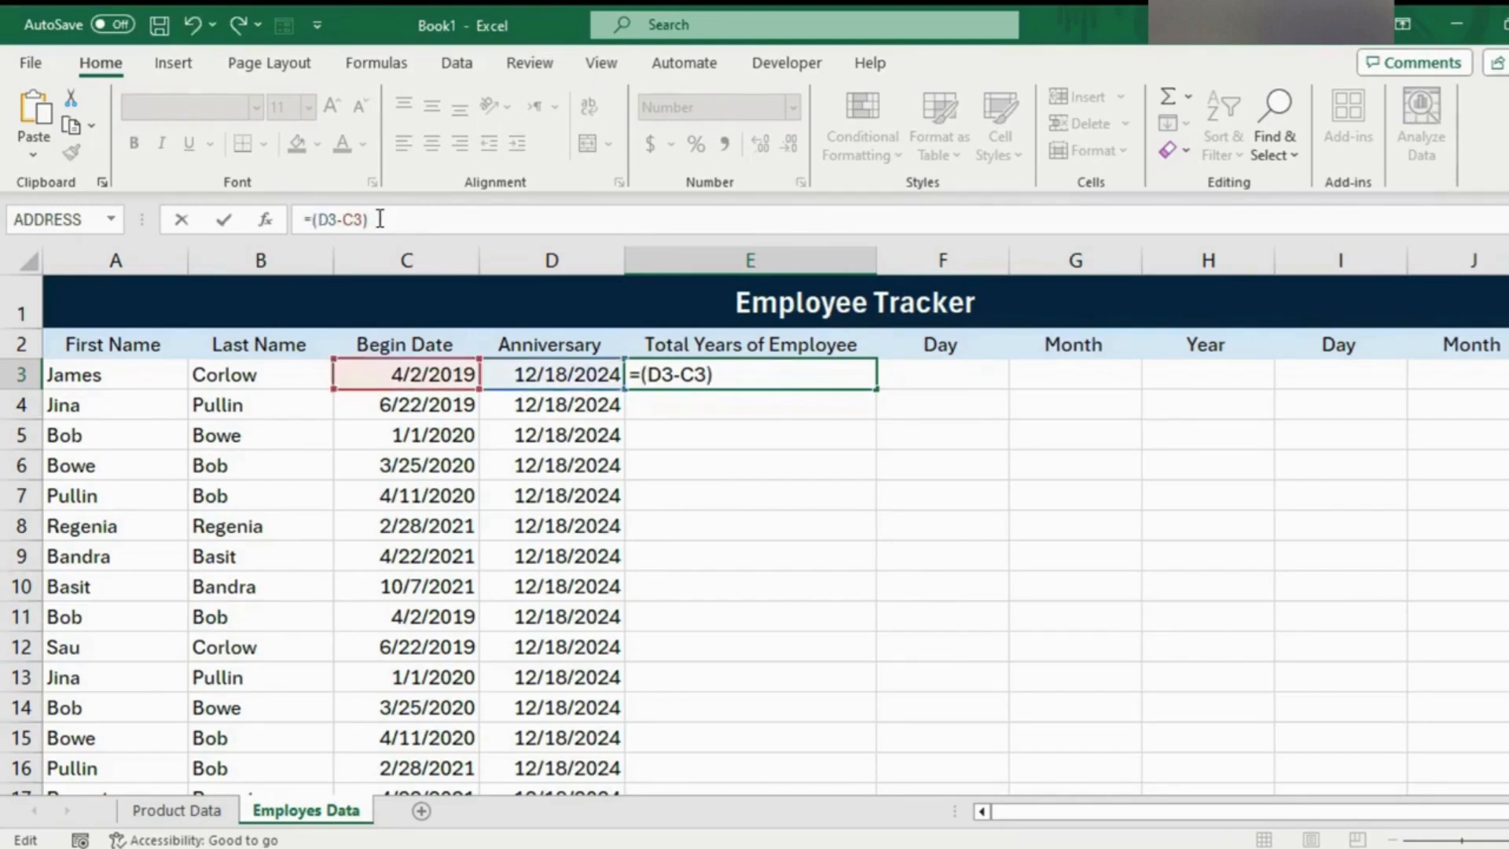
text(/365)
key(Return)
- Fill the E3 formula down the Total Years of Employee column for all employee rows
click(819, 379)
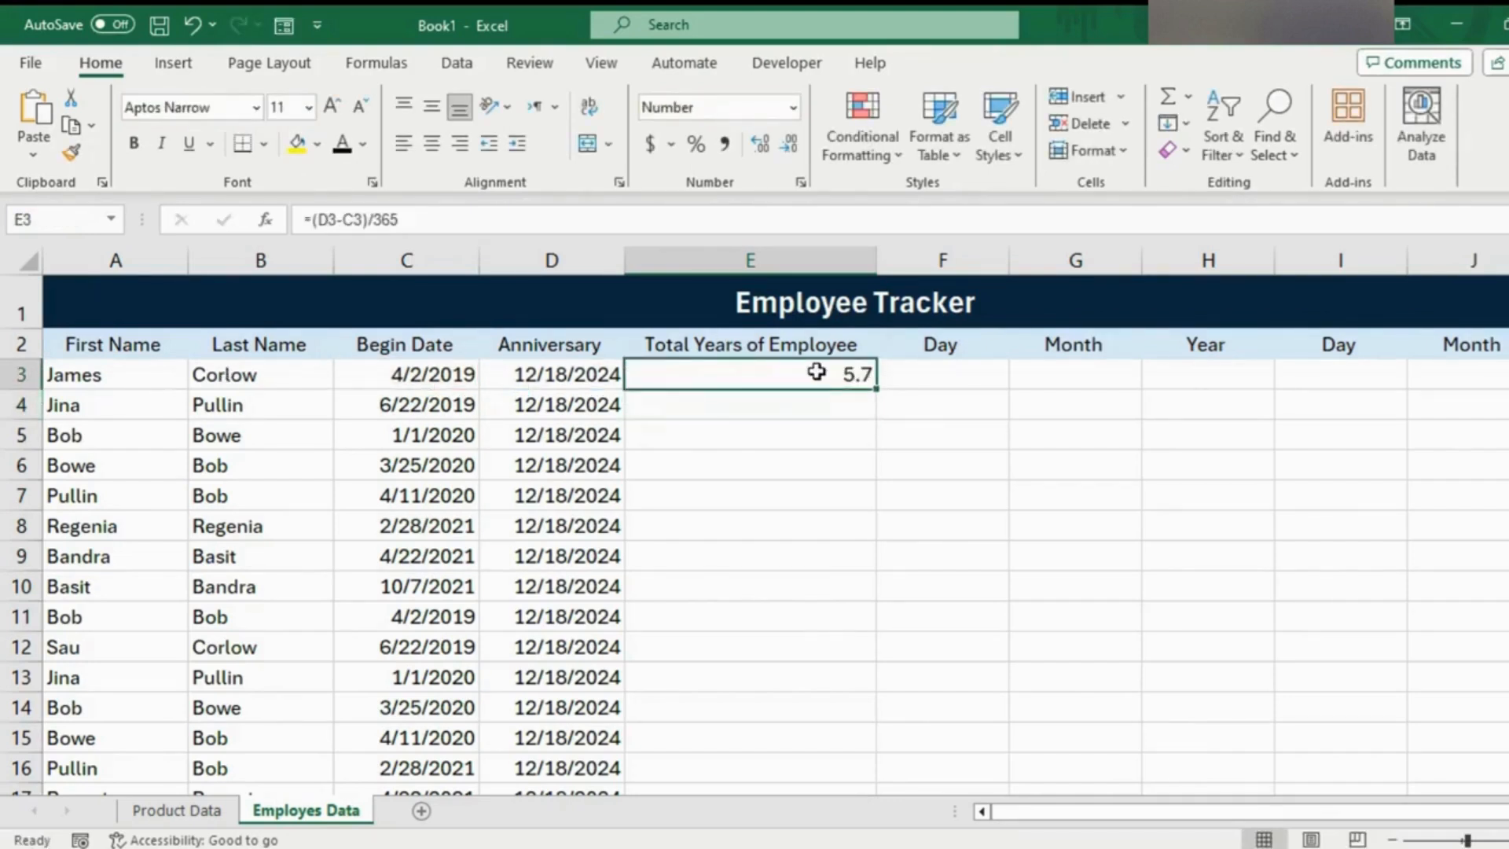
double_click(876, 389)
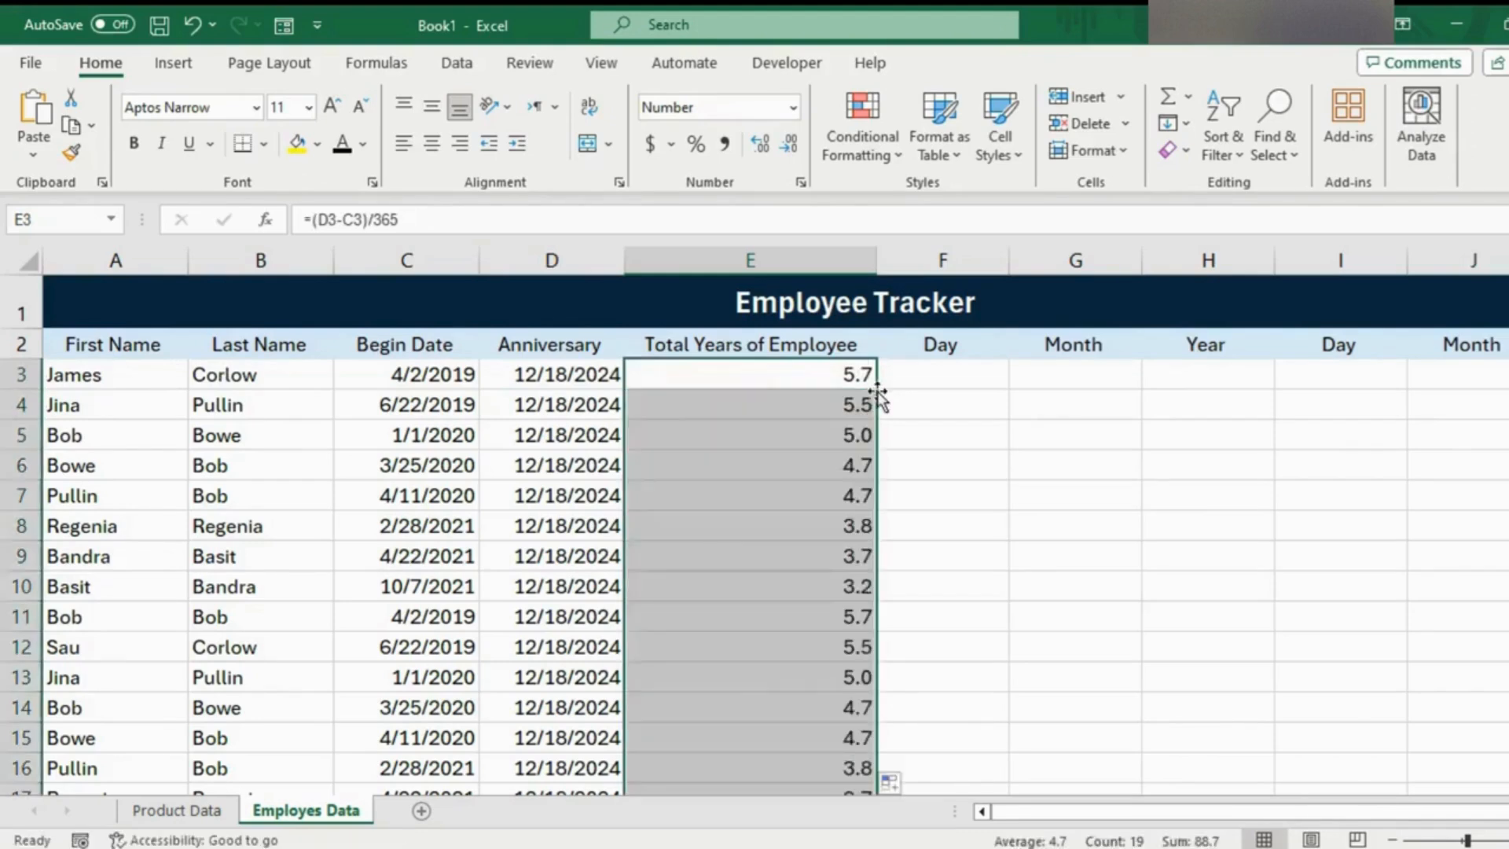
scroll(754, 534, down, 2)
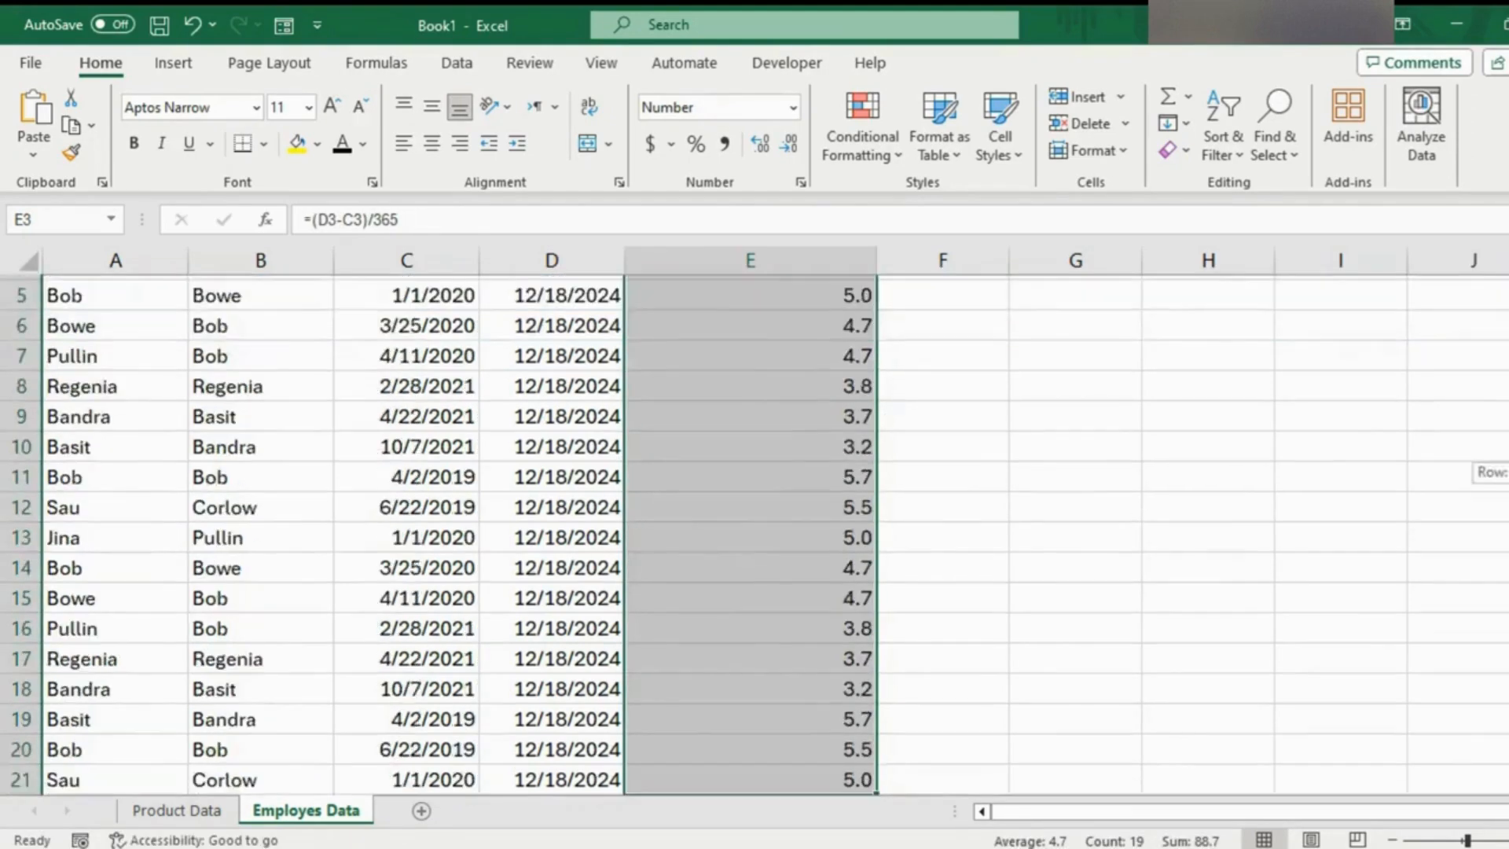
scroll(754, 534, up, 2)
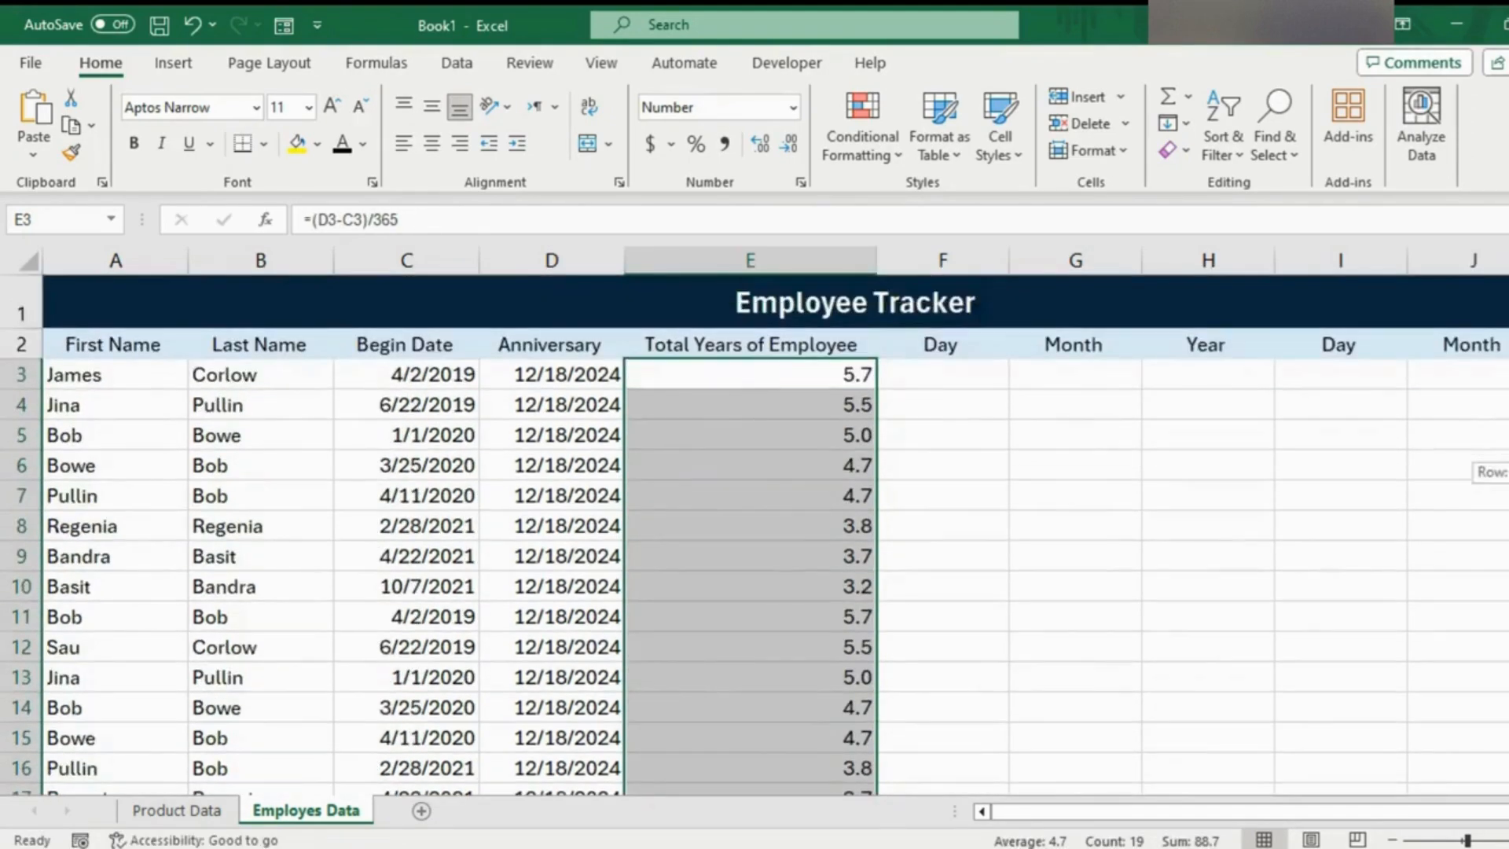
click(683, 428)
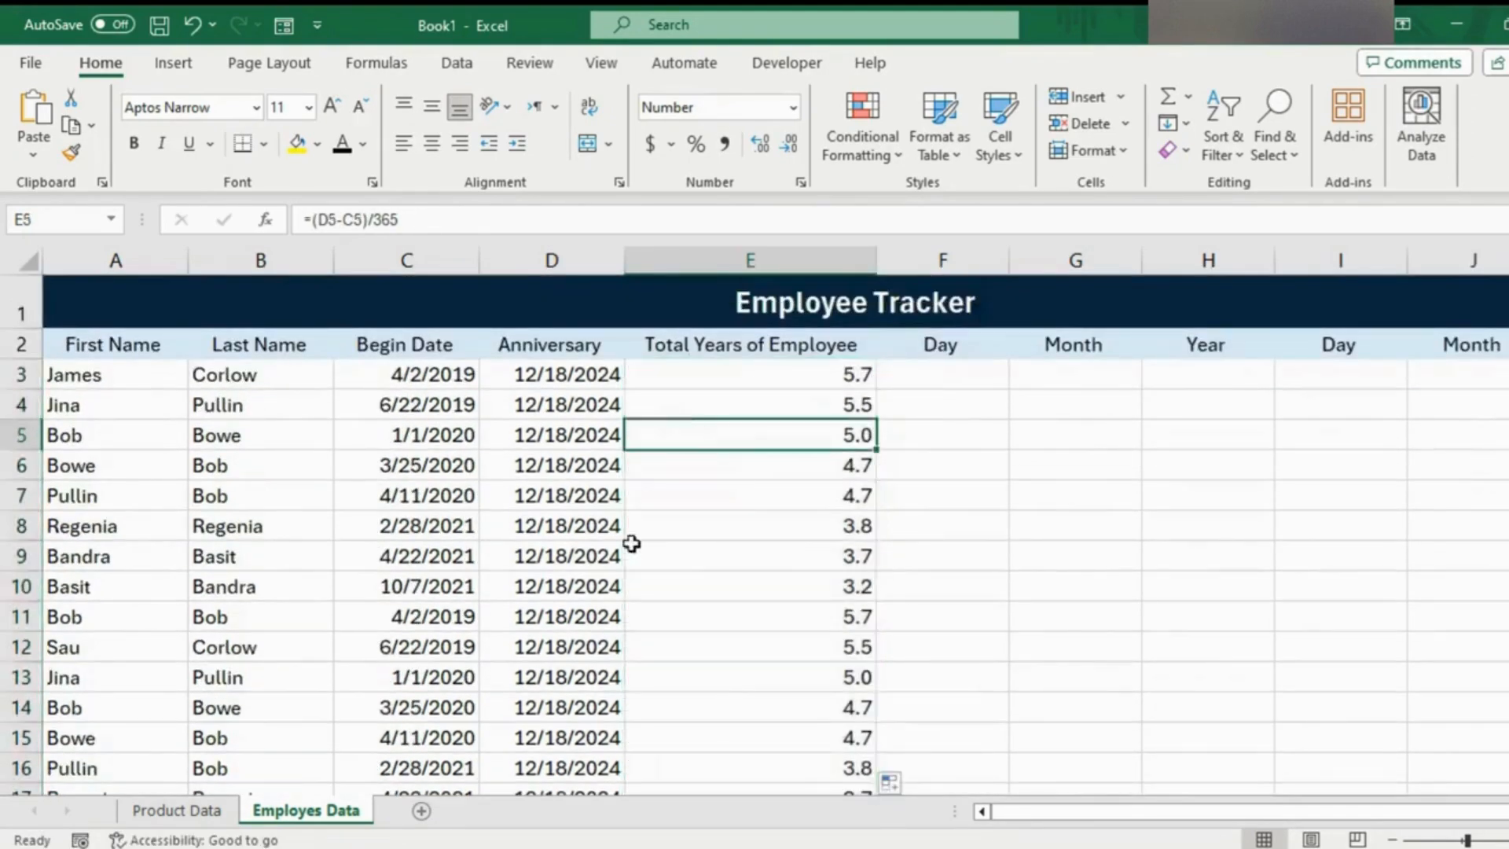
click(784, 380)
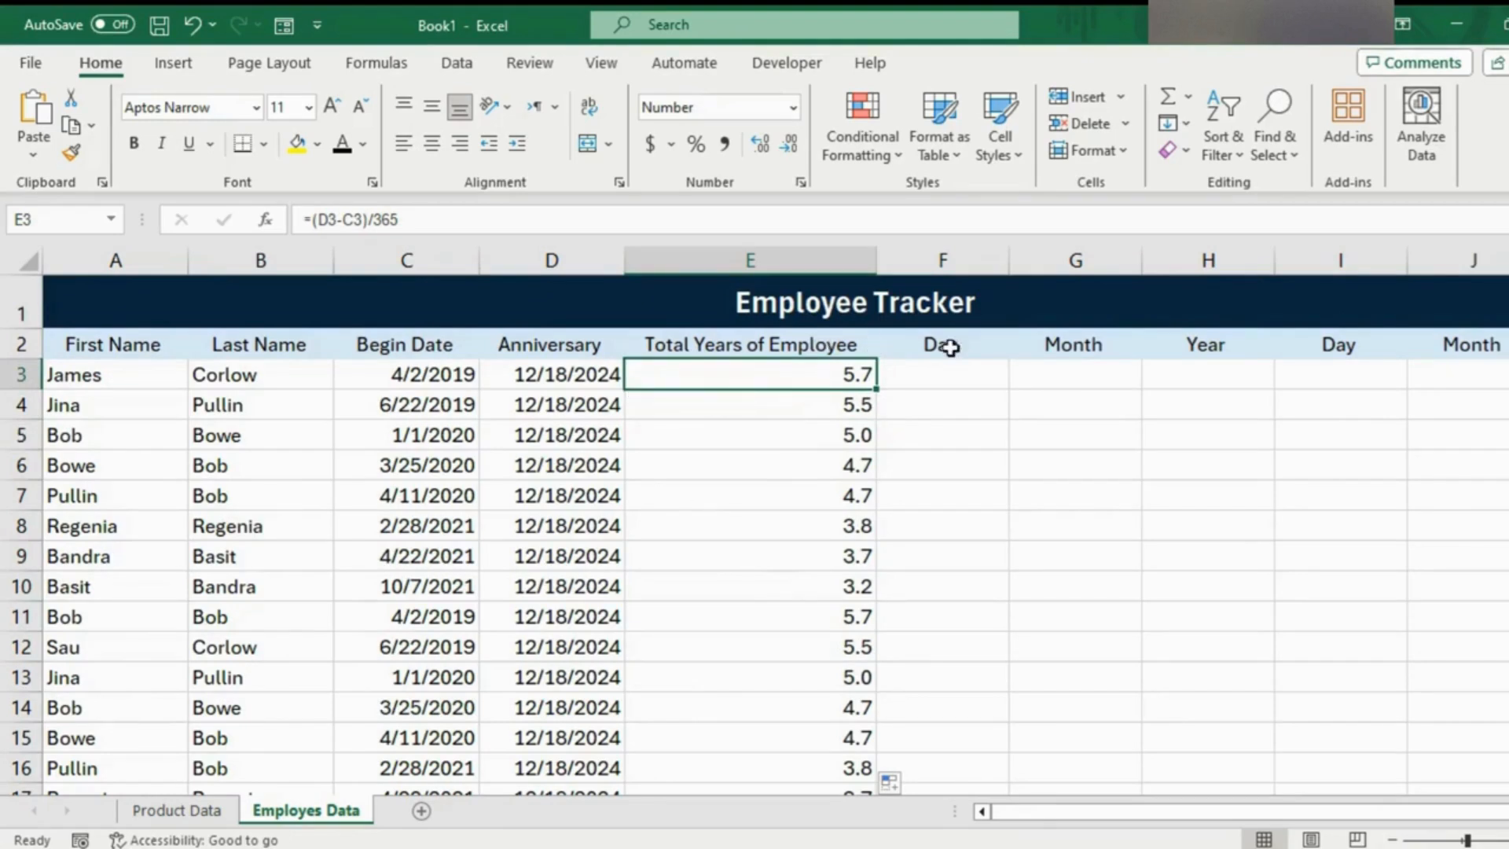
click(558, 242)
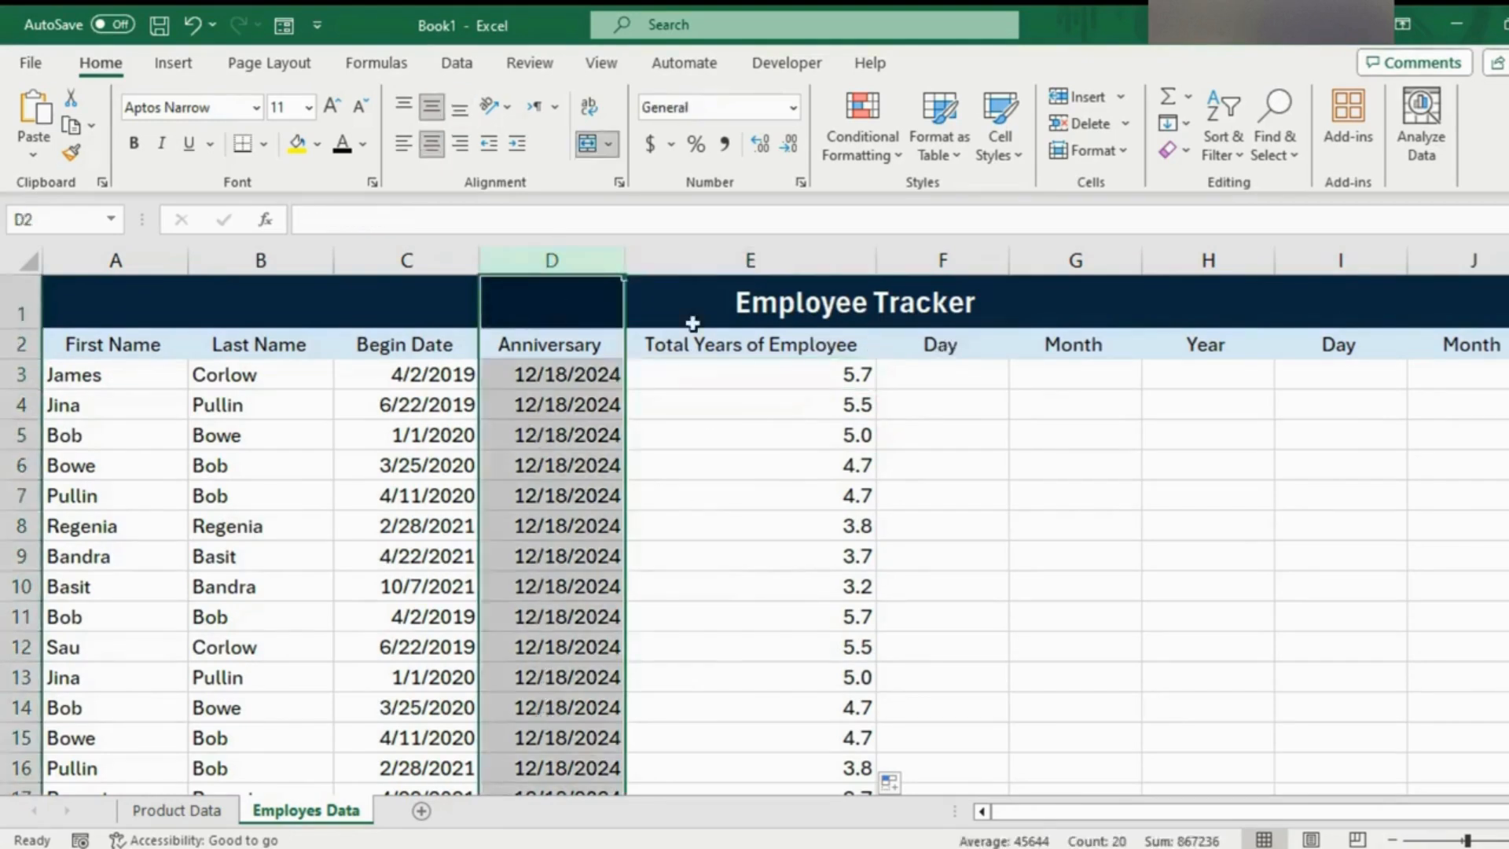
click(731, 436)
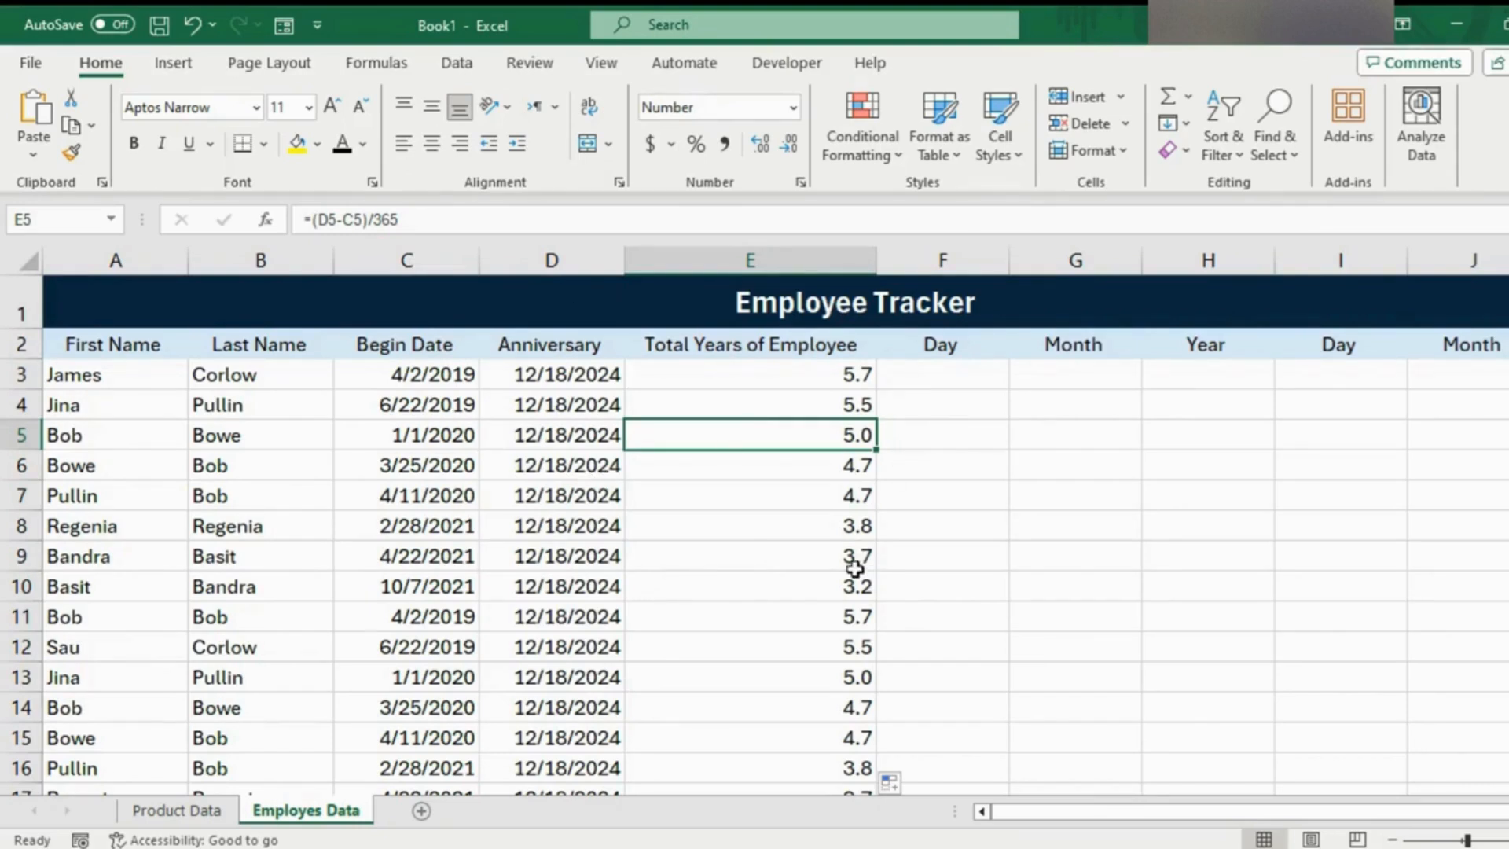
- Enter the formula =DAY(C3) in F3 to extract the day from the first employee's begin date
click(960, 378)
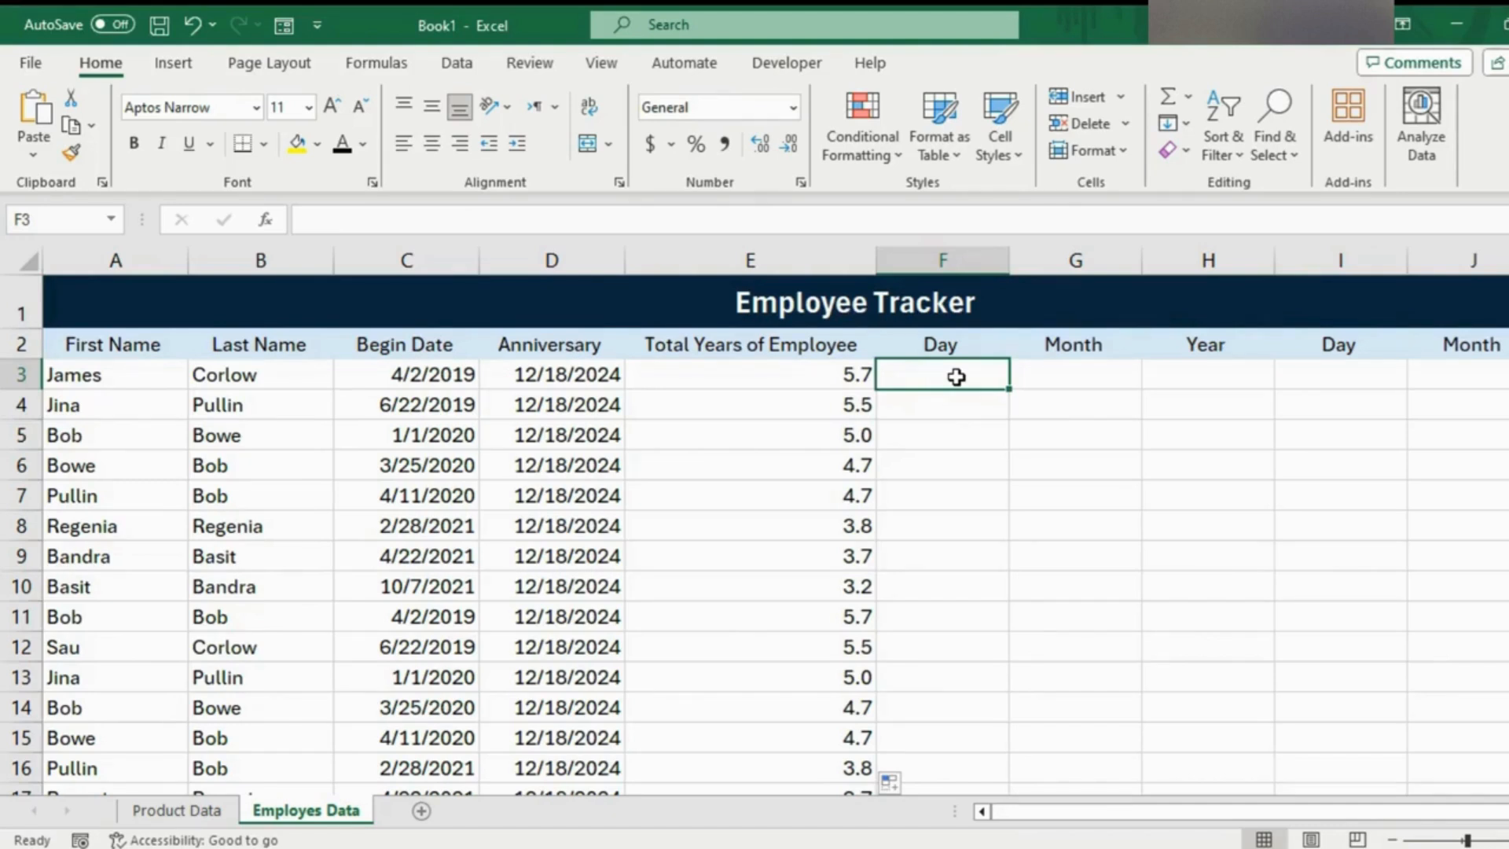
text(=)
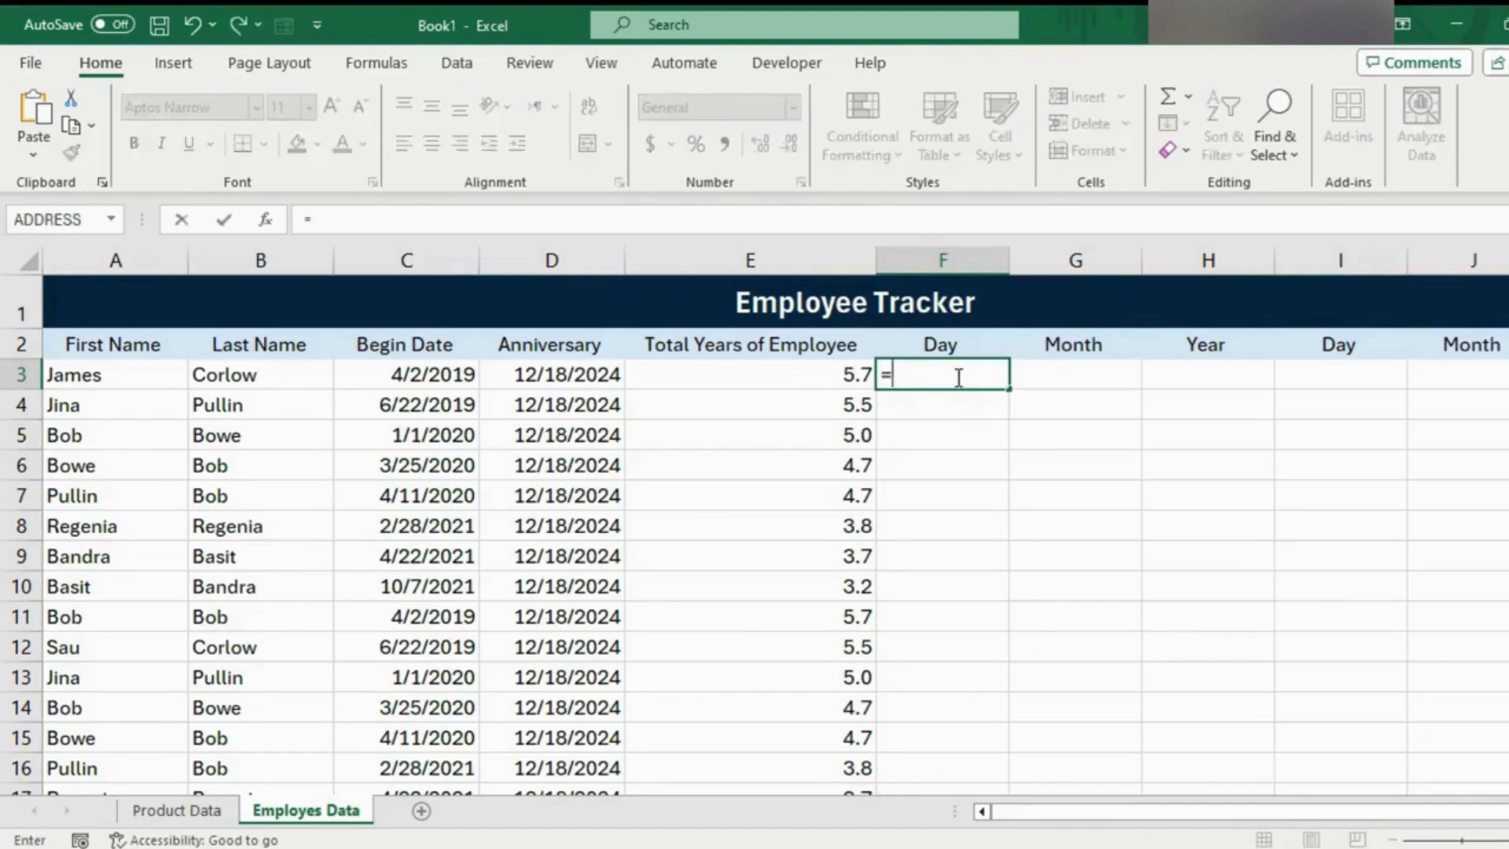
text(day)
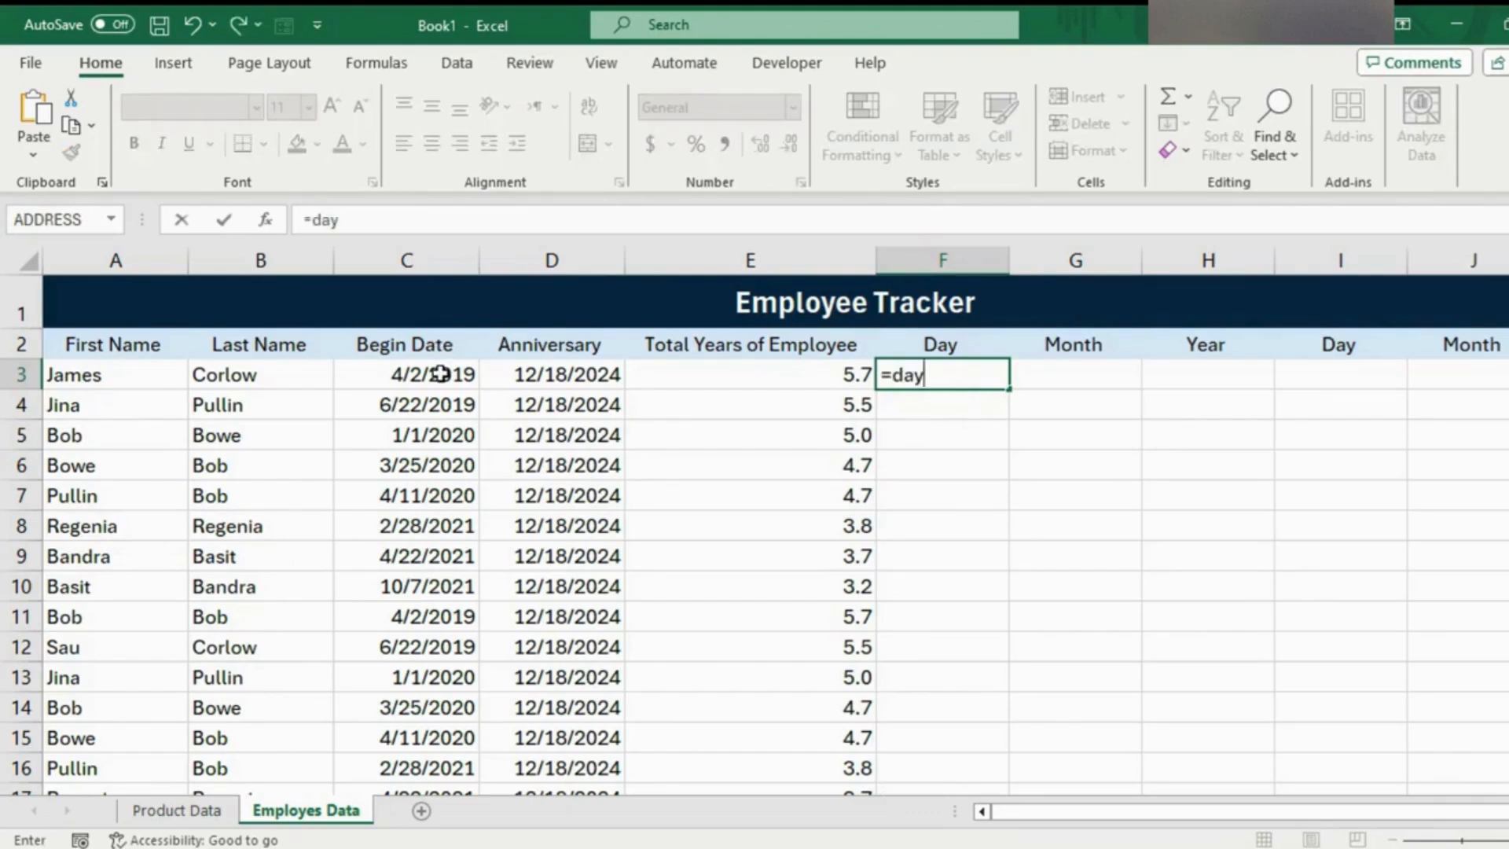
text(()
click(412, 375)
key(Return)
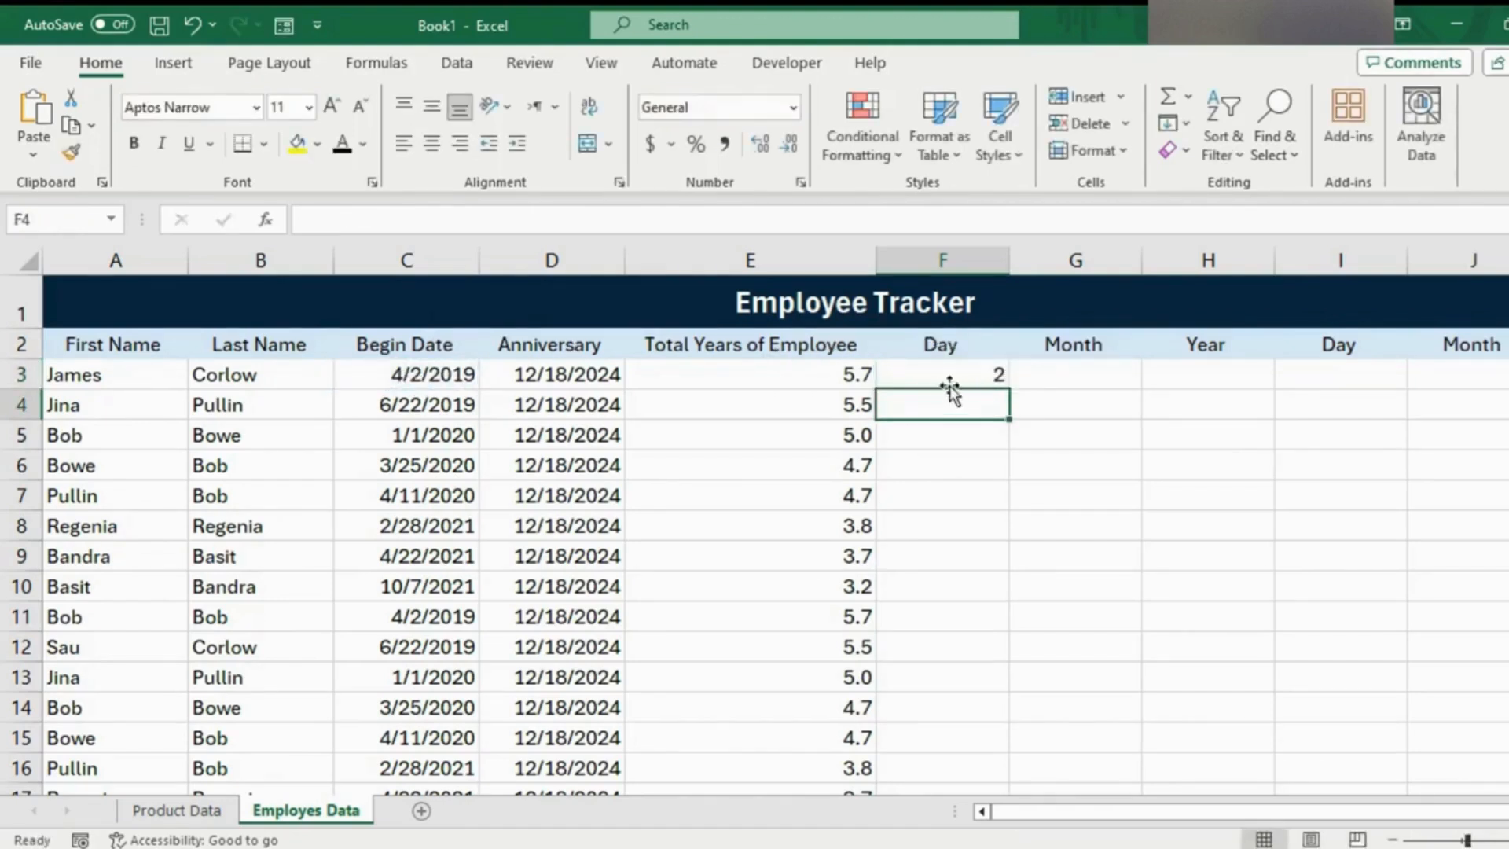
- Fill the DAY formula from F3 down the Day column for all employee rows
click(974, 377)
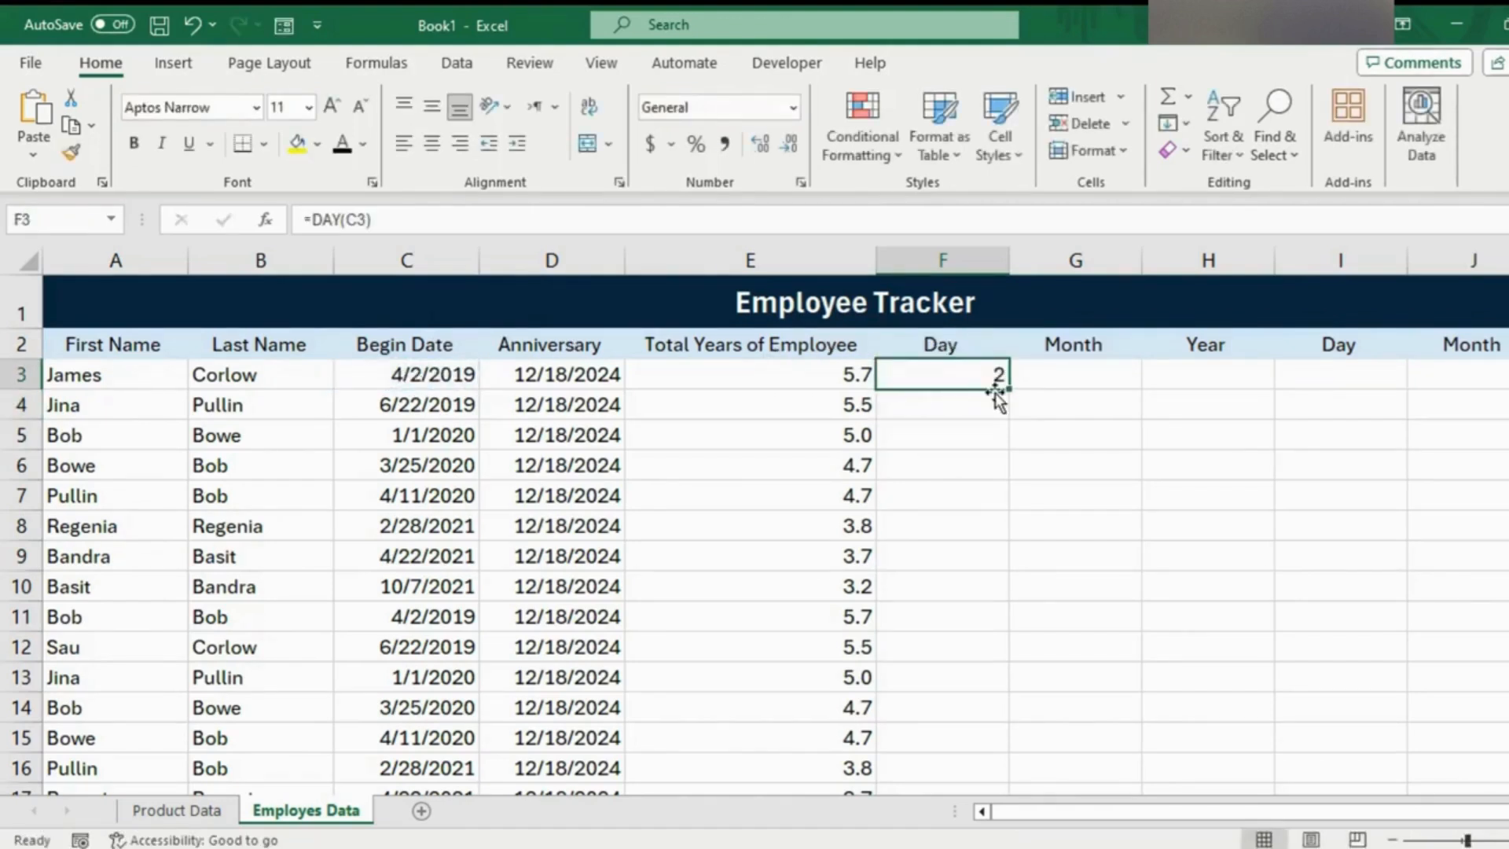
double_click(1010, 388)
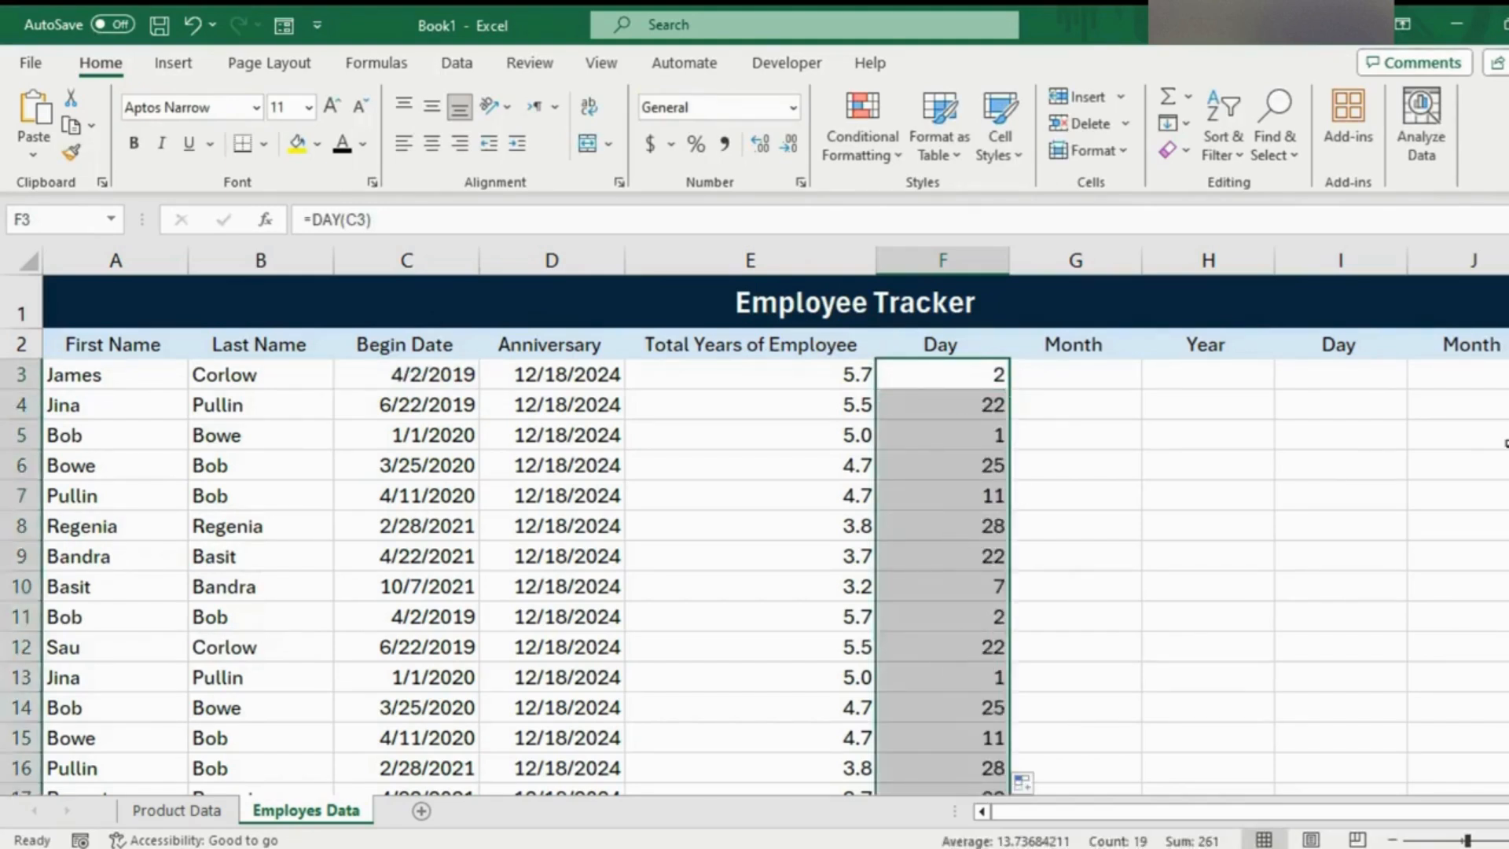
scroll(1489, 417, down, 1)
scroll(1489, 416, up, 1)
- Enter =MONTH(C3) in G3 and fill it down the Month column for all employee rows
click(1097, 378)
text(=month()
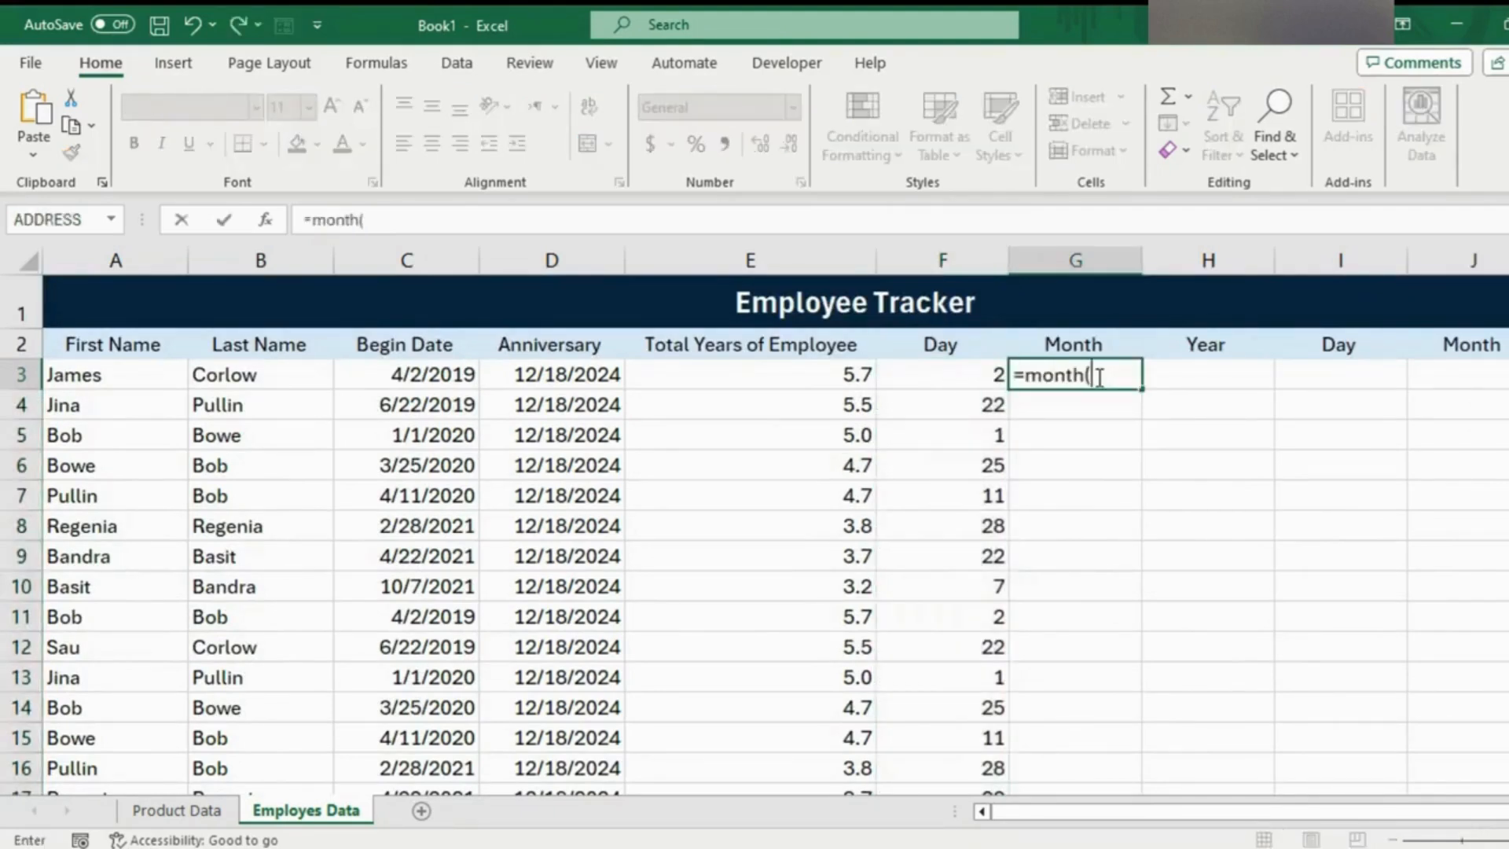
click(440, 371)
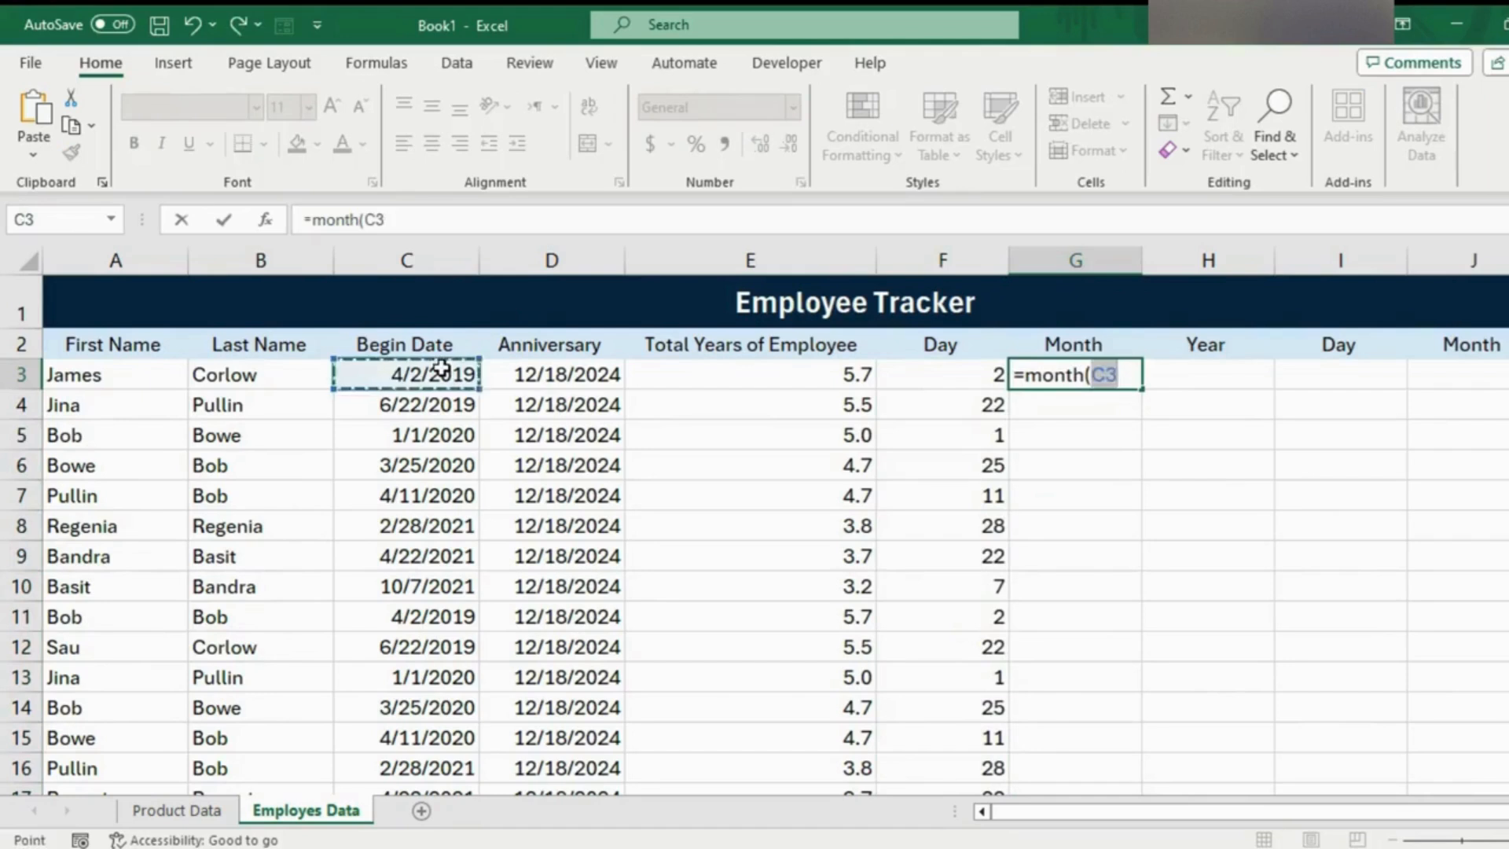
key(Return)
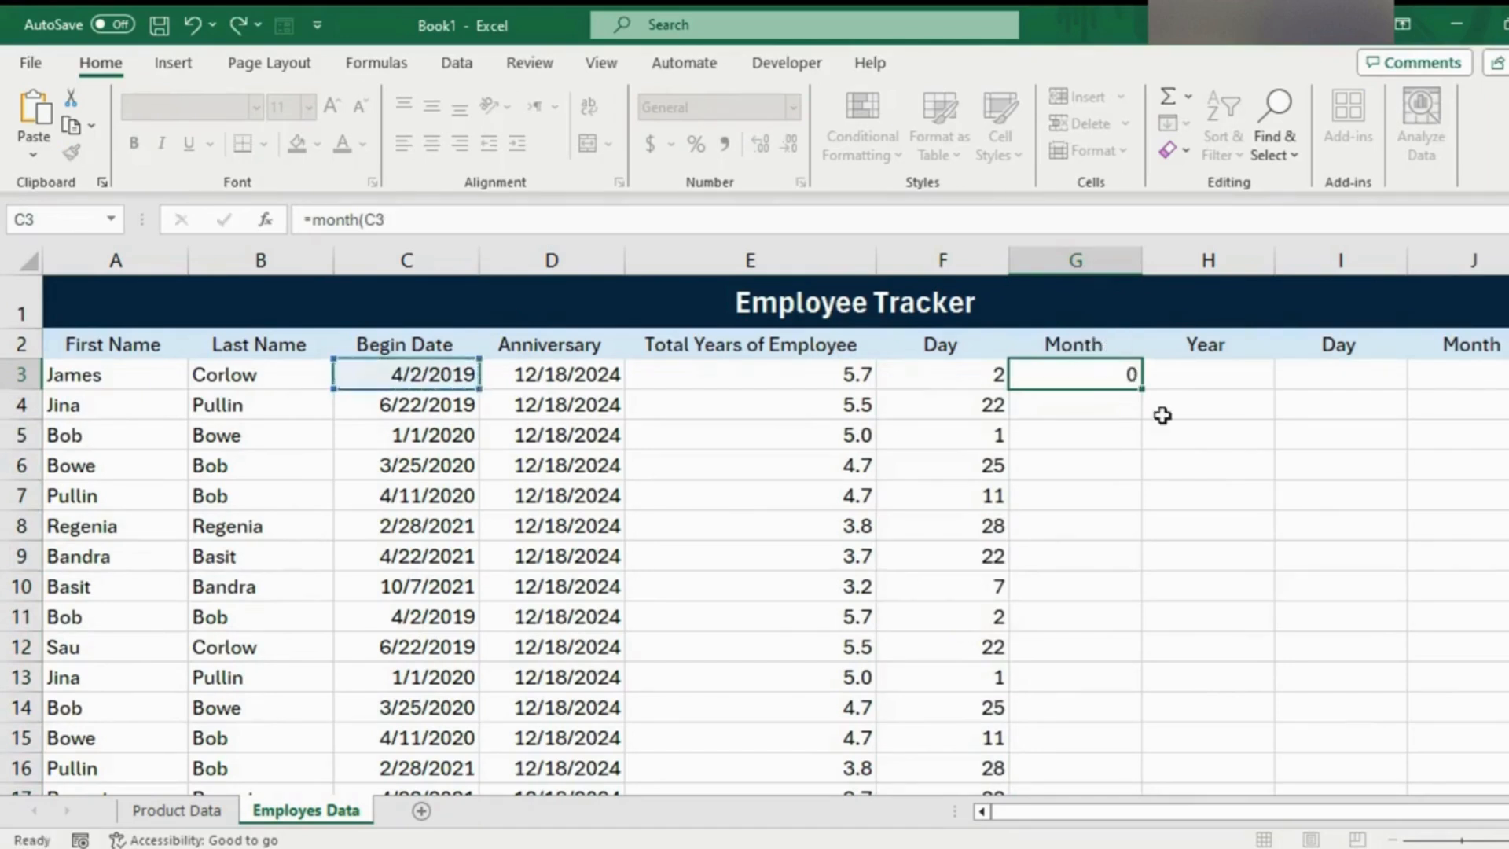
click(1114, 375)
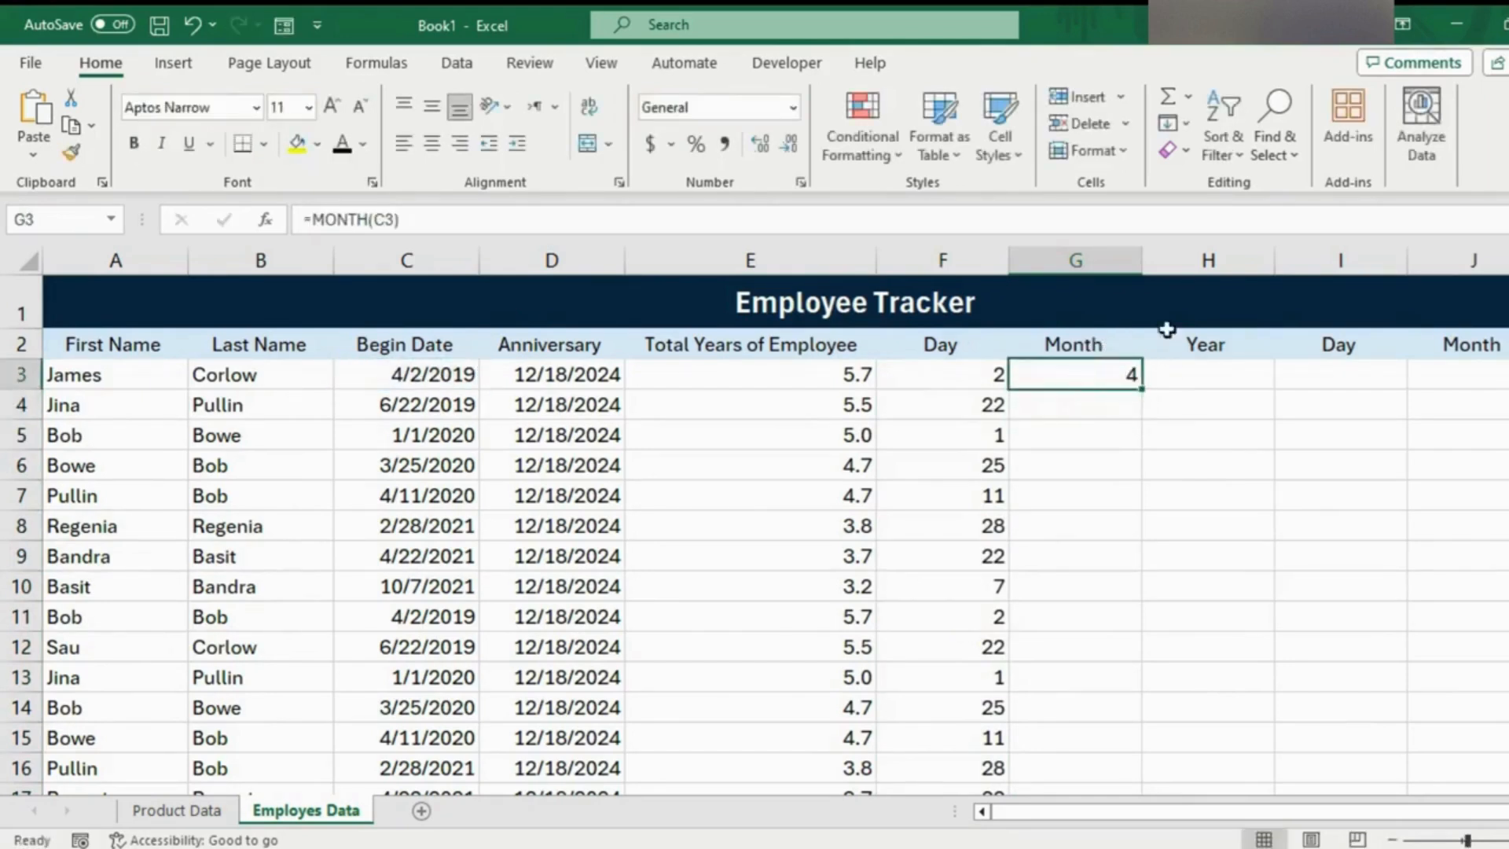
double_click(1142, 389)
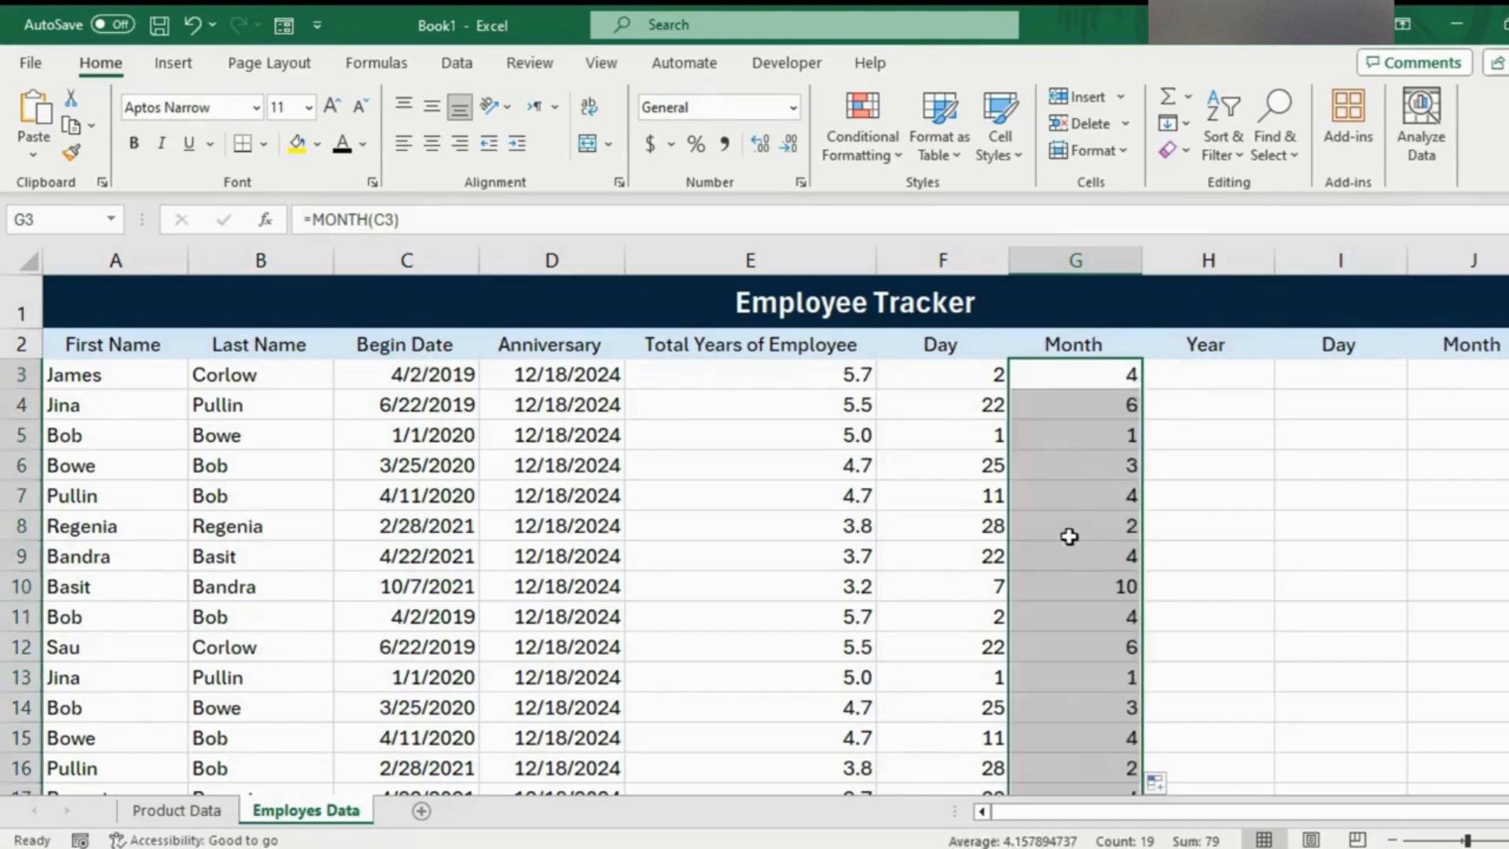
- Enter =YEAR(C3) in H3 and fill it down the Year column for all employee rows
click(1185, 375)
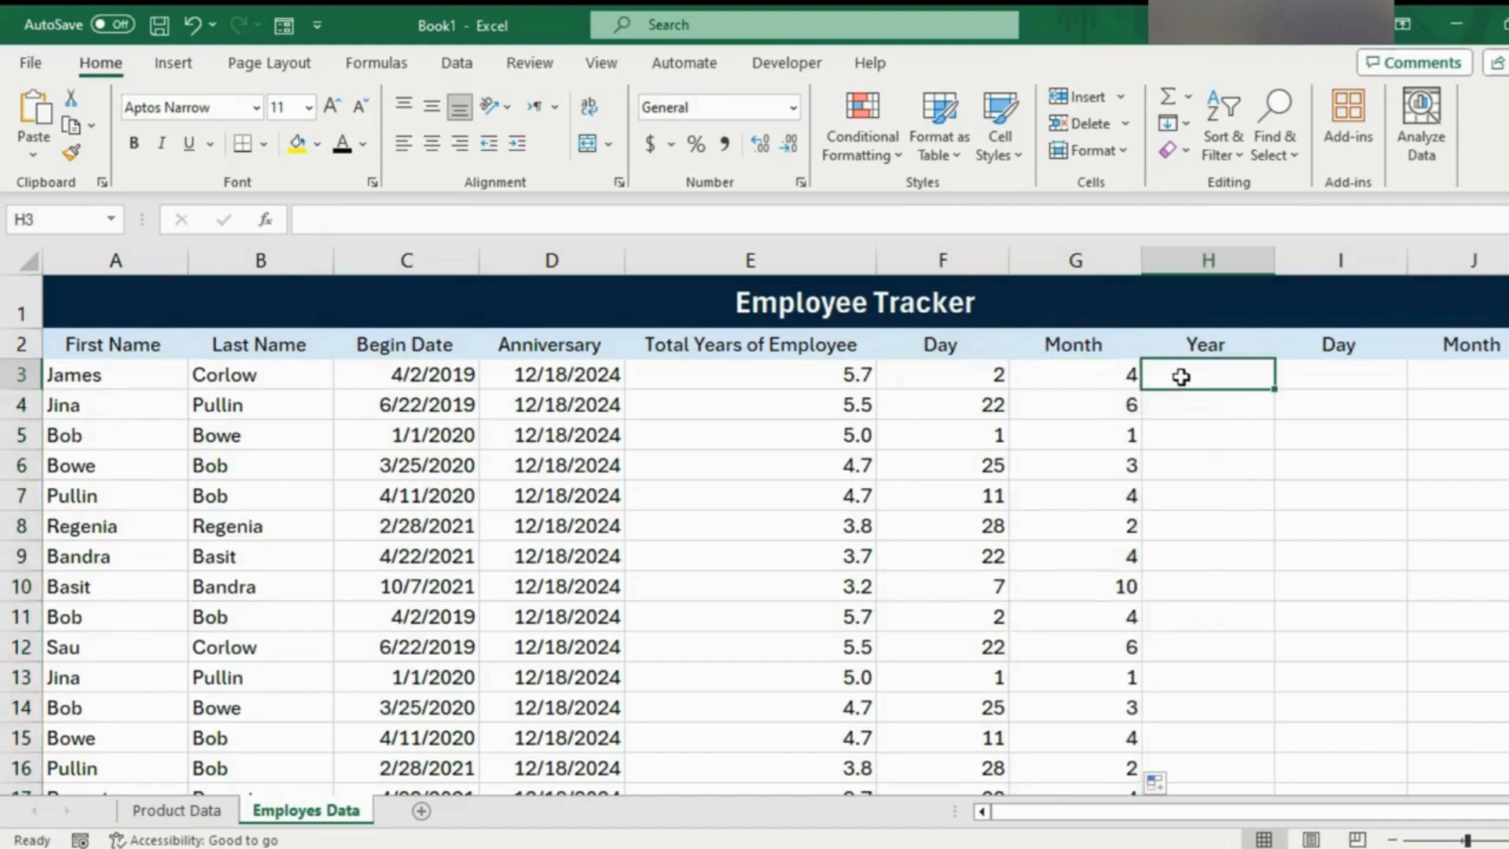
text(=)
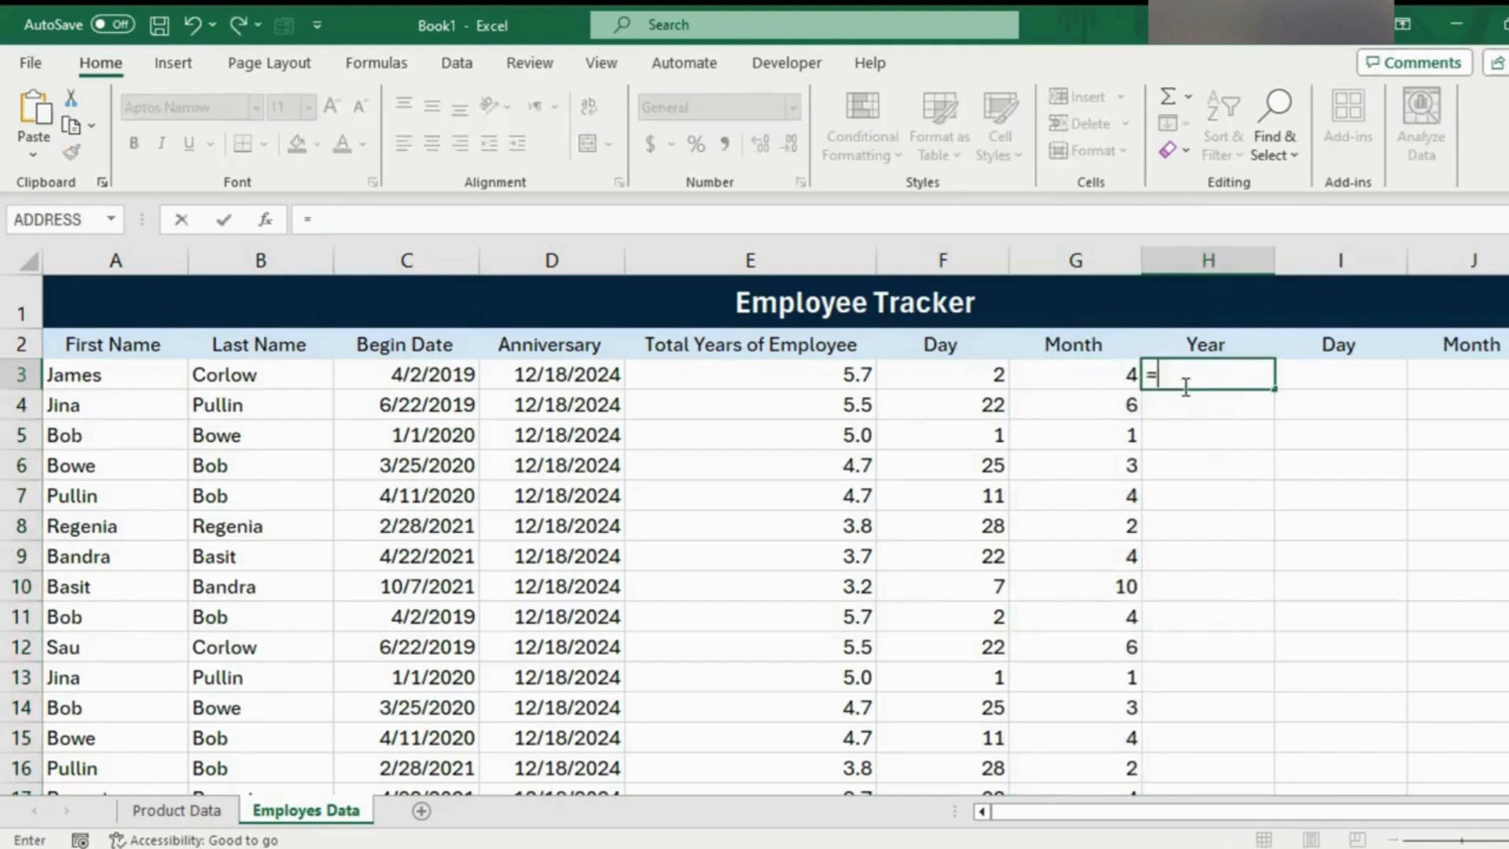
text(yea)
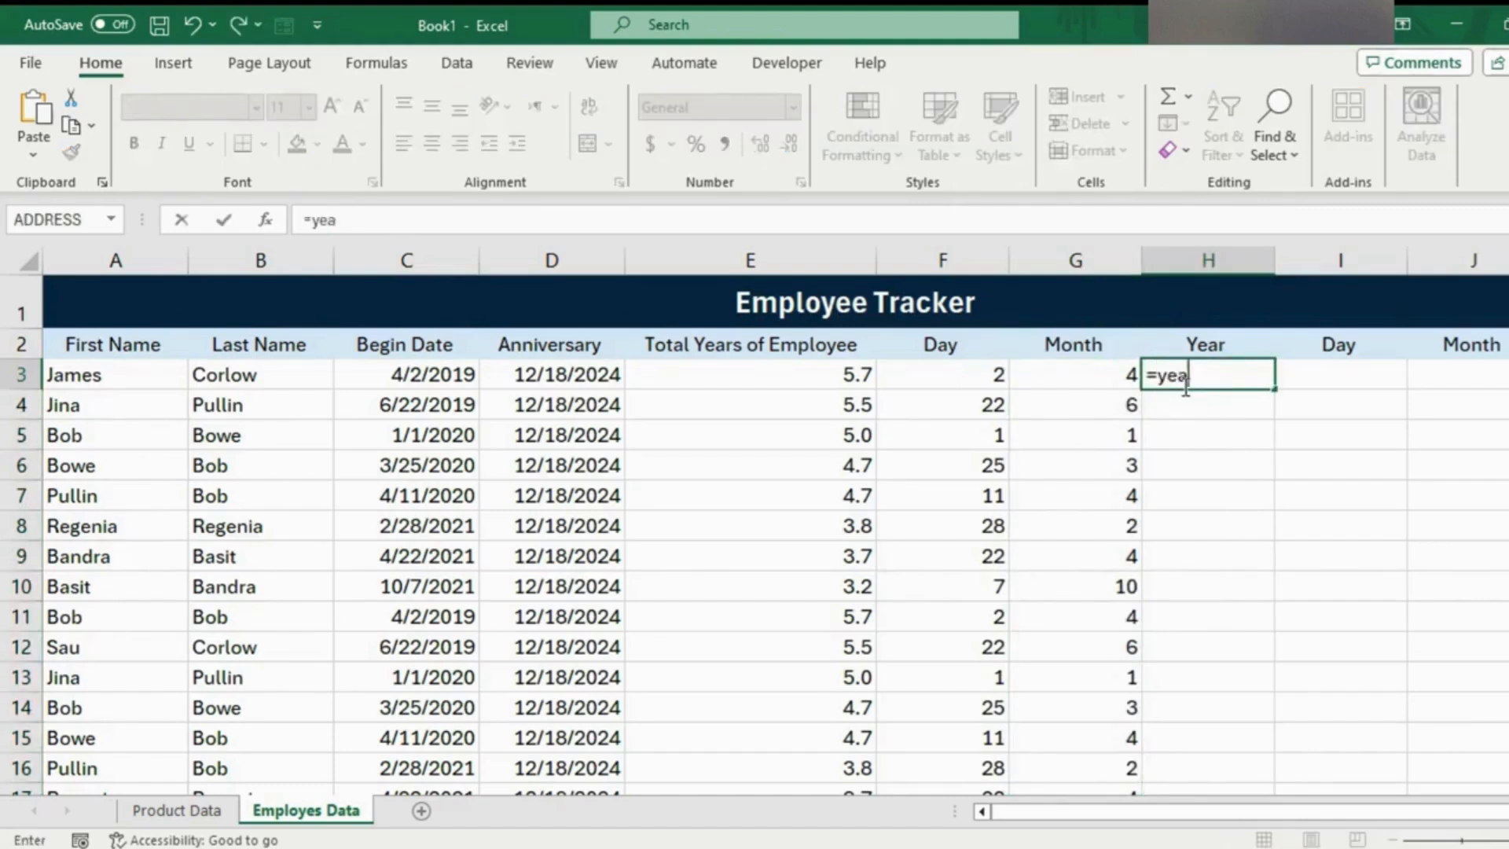
text(r()
click(422, 378)
key(Return)
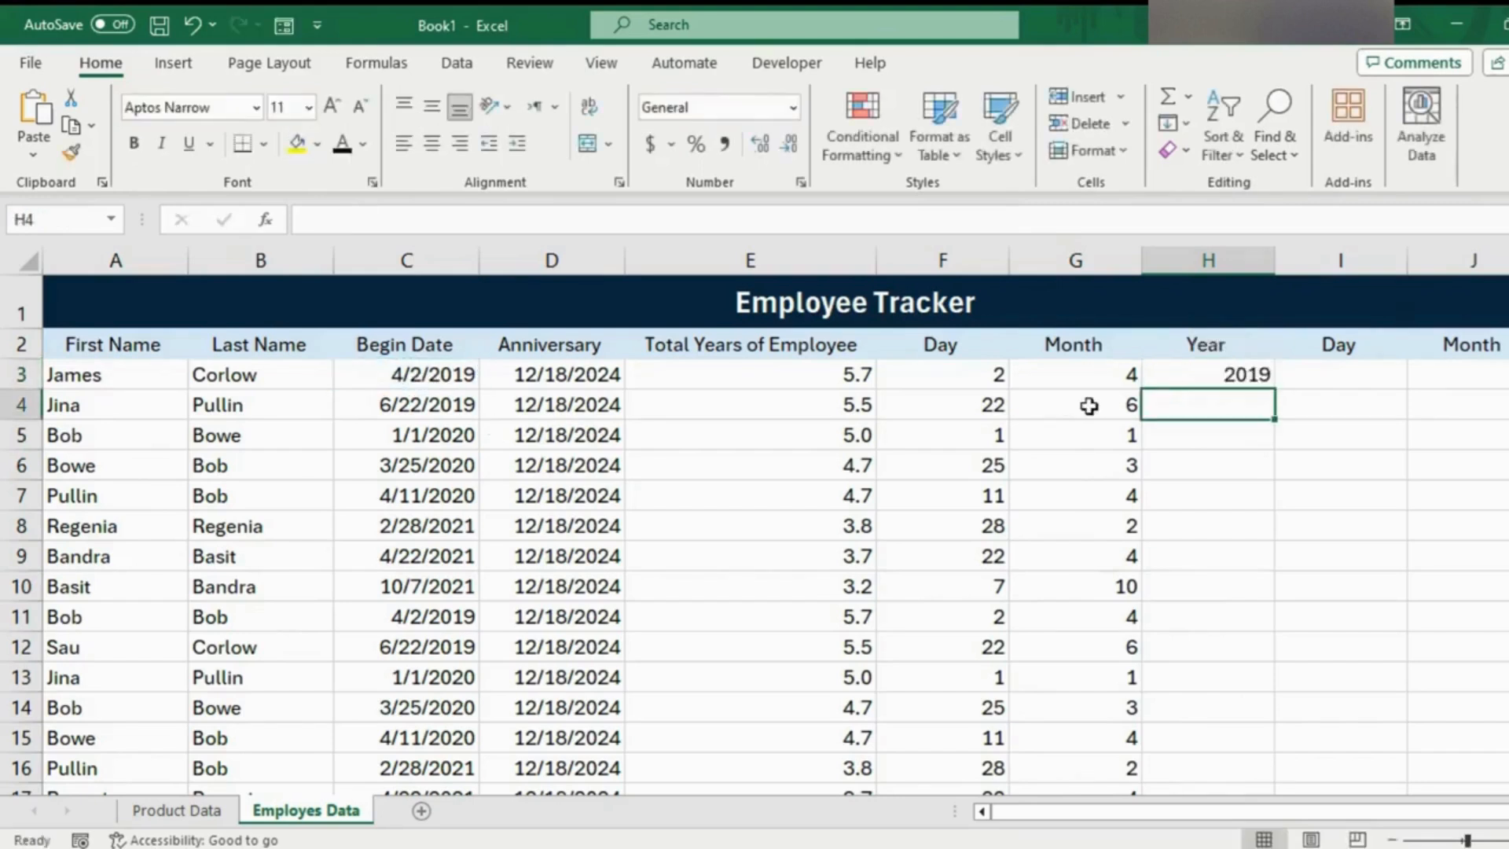
click(1256, 377)
double_click(1274, 390)
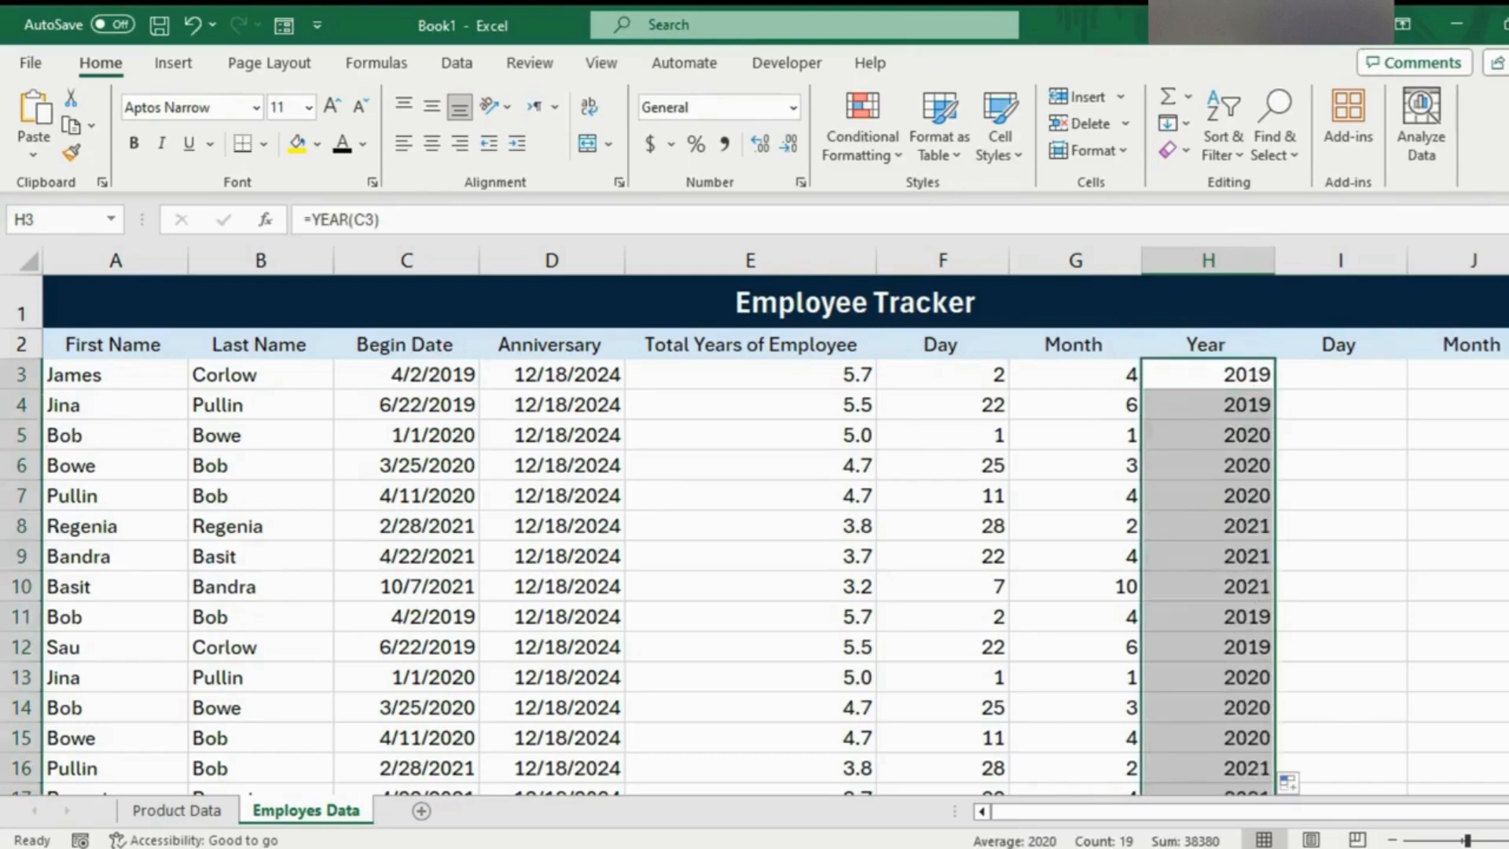
- Enter =TEXT(C3,"dddd") in I3 to give the weekday name of the first employee's begin date
mouse_move(1502, 314)
mouse_down()
mouse_move(1502, 348)
mouse_move(1502, 314)
mouse_up()
click(1346, 364)
drag(1139, 822, 1188, 820)
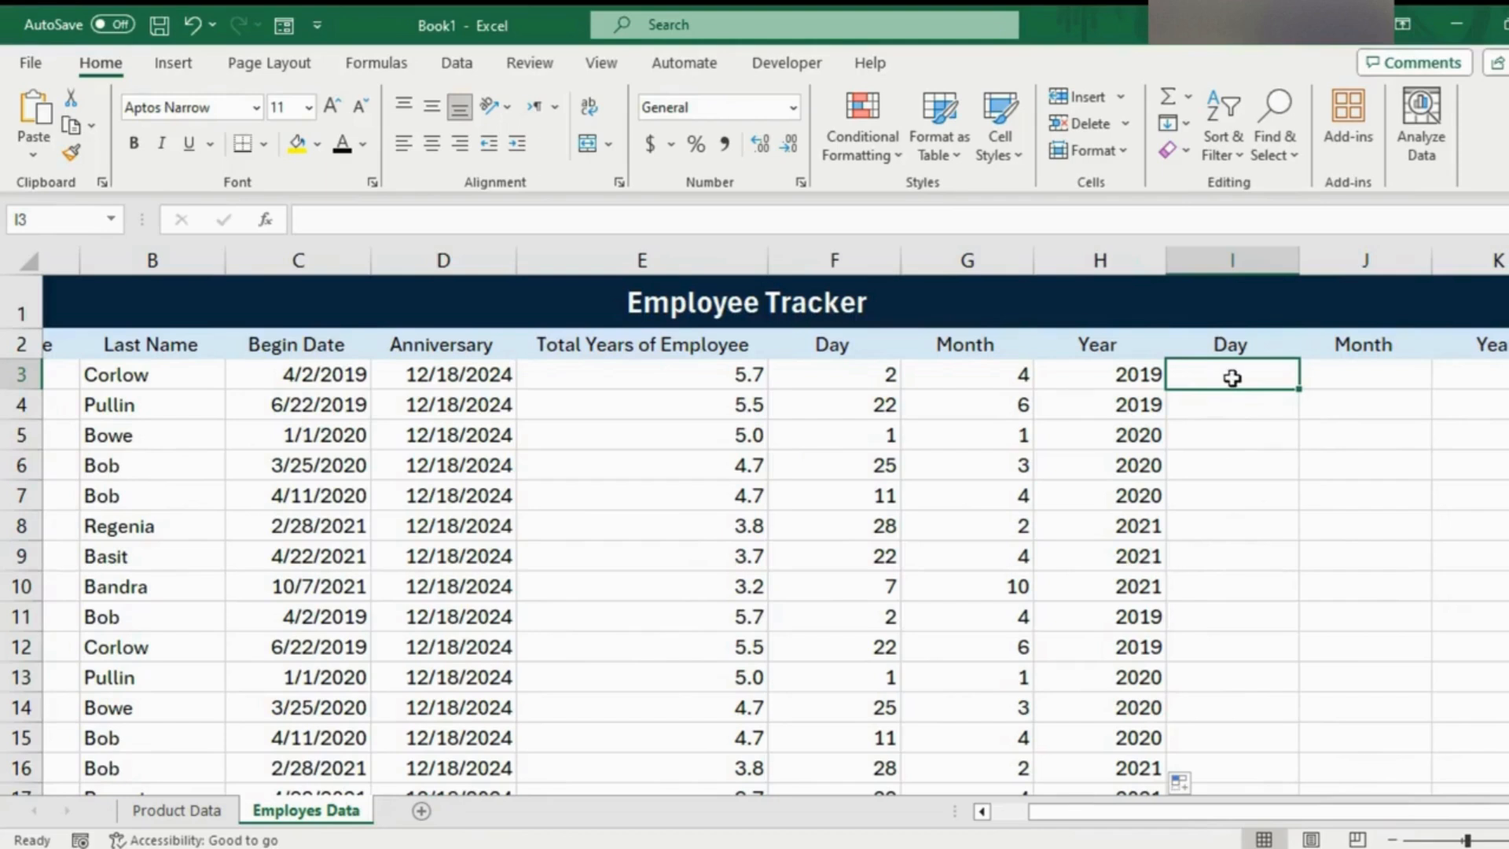
text(=)
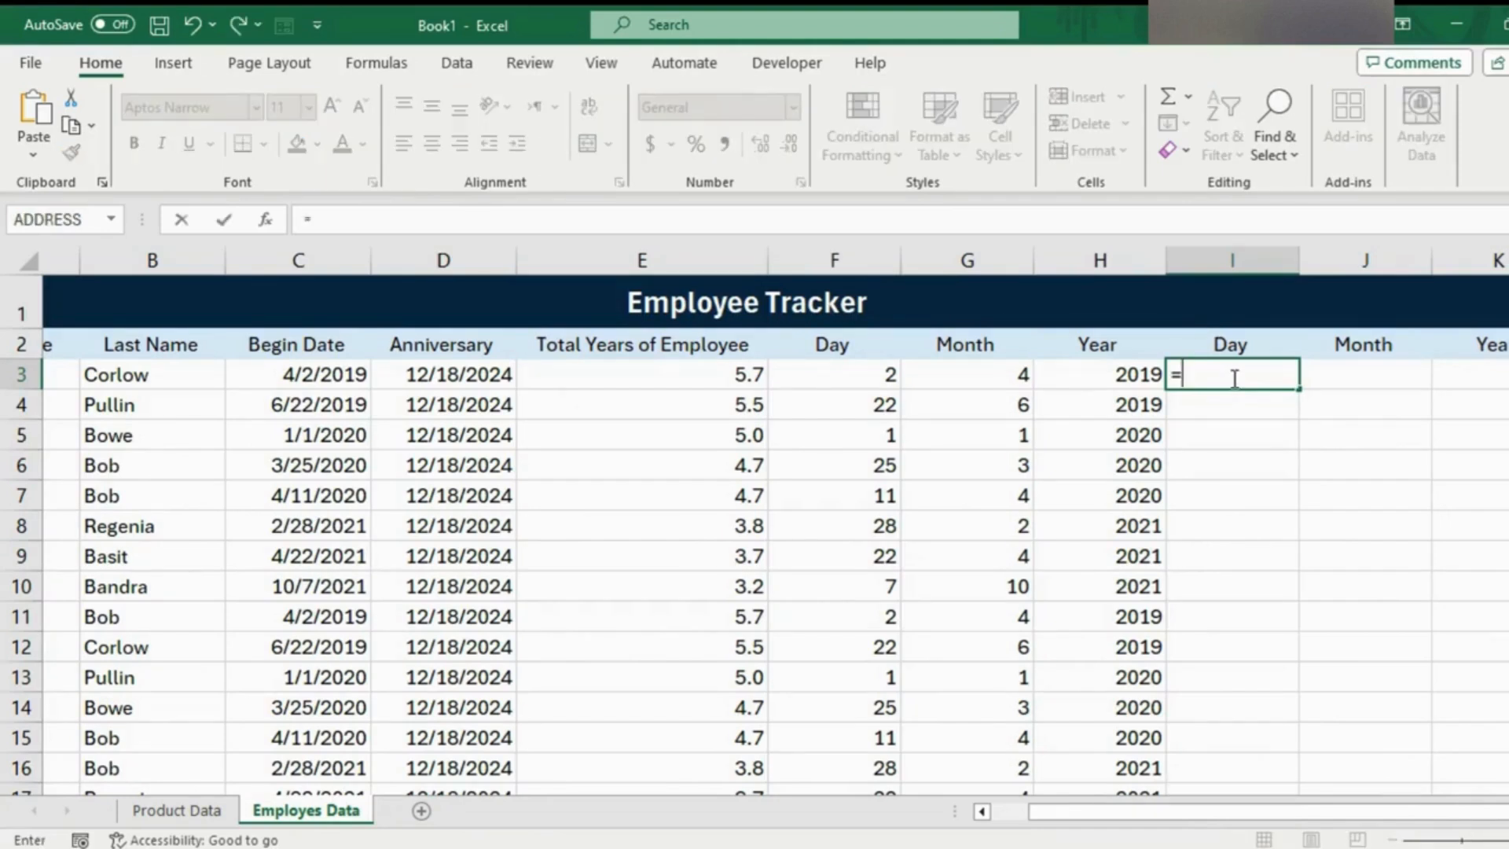
text(text()
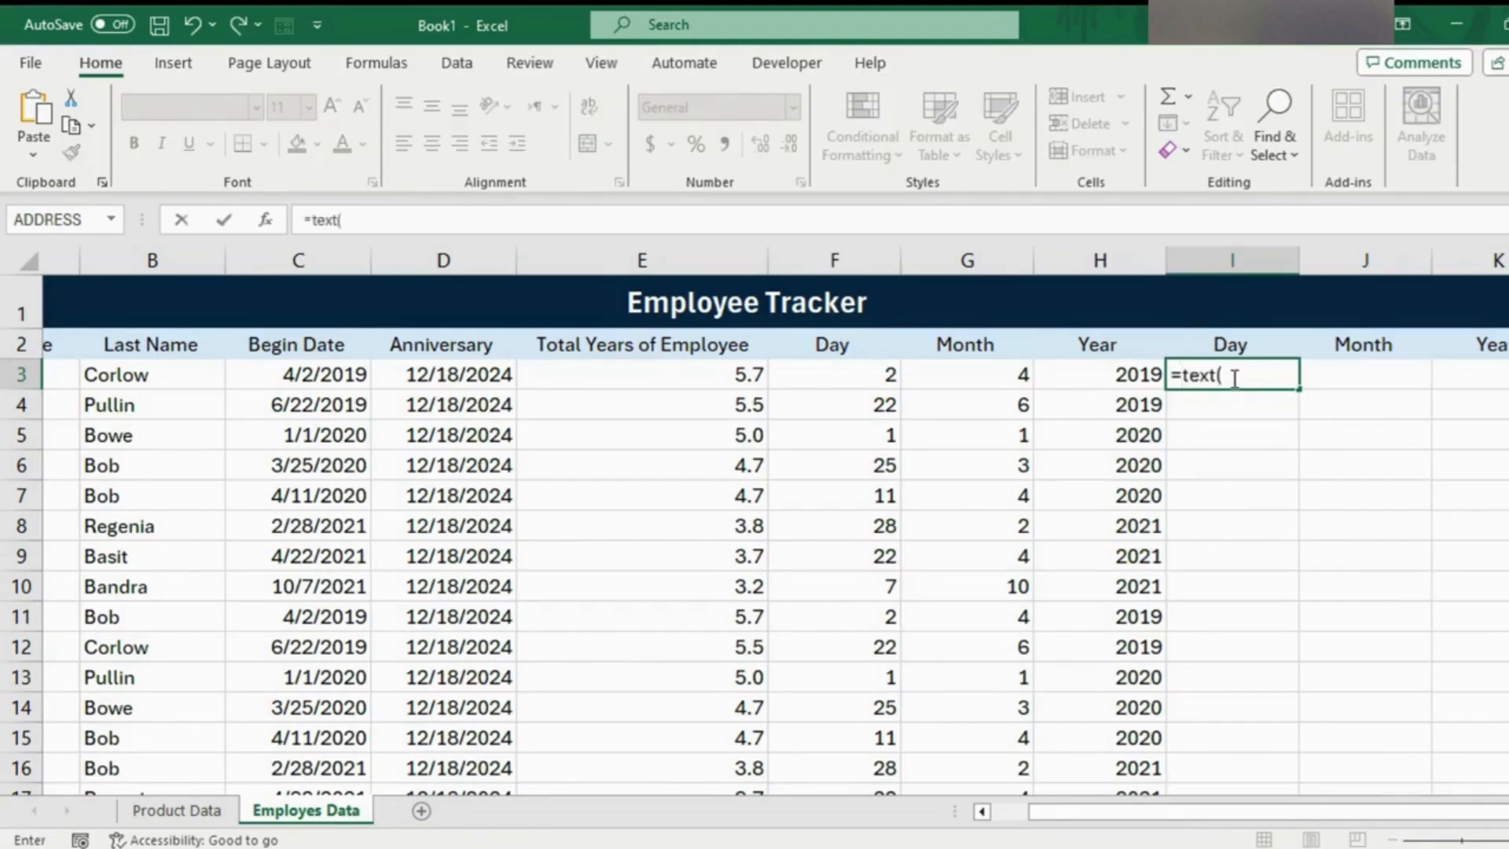
click(332, 372)
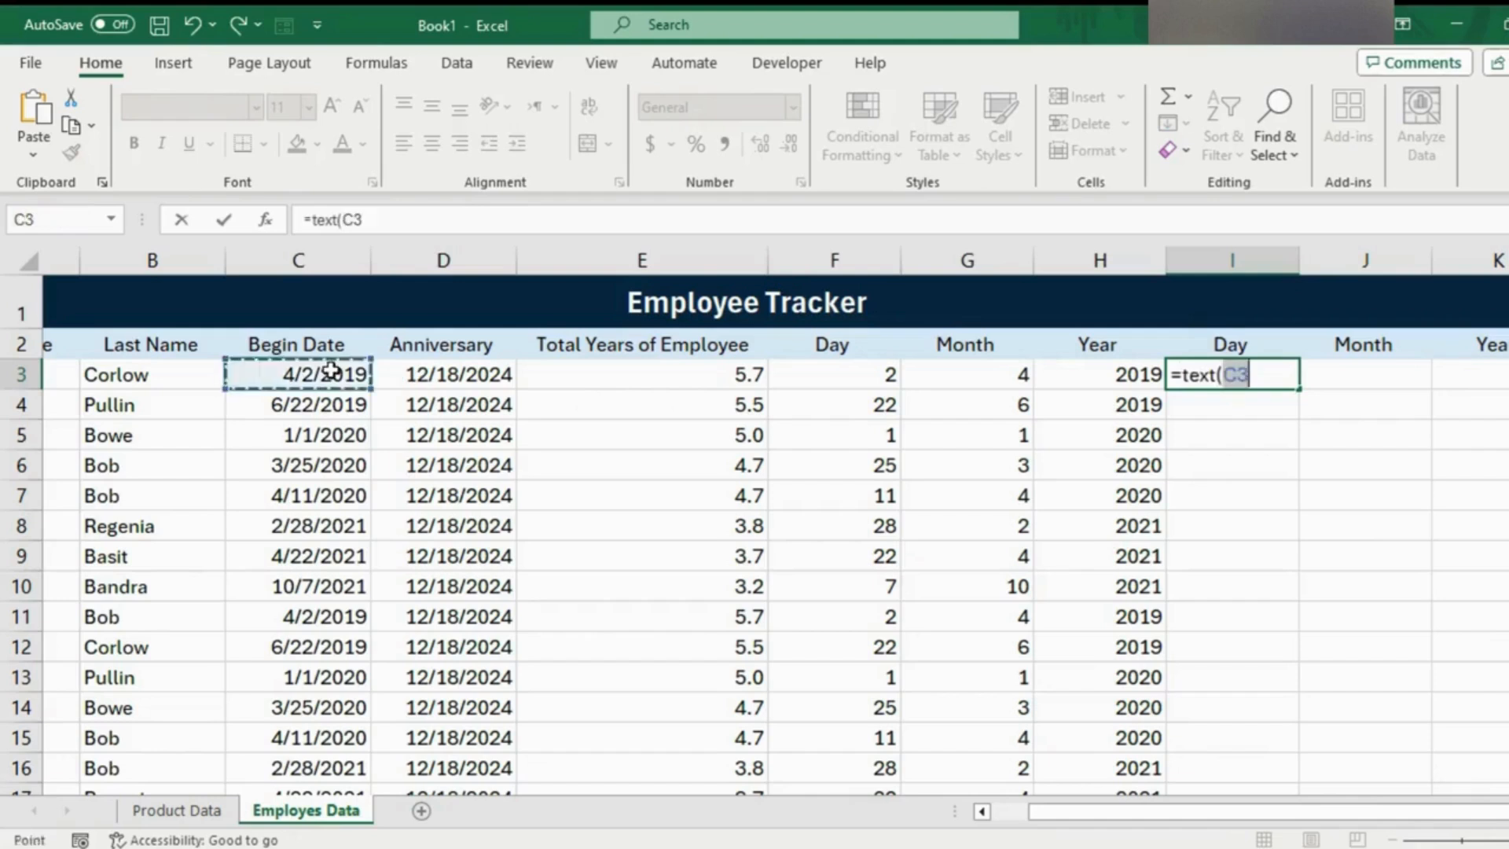
text(,)
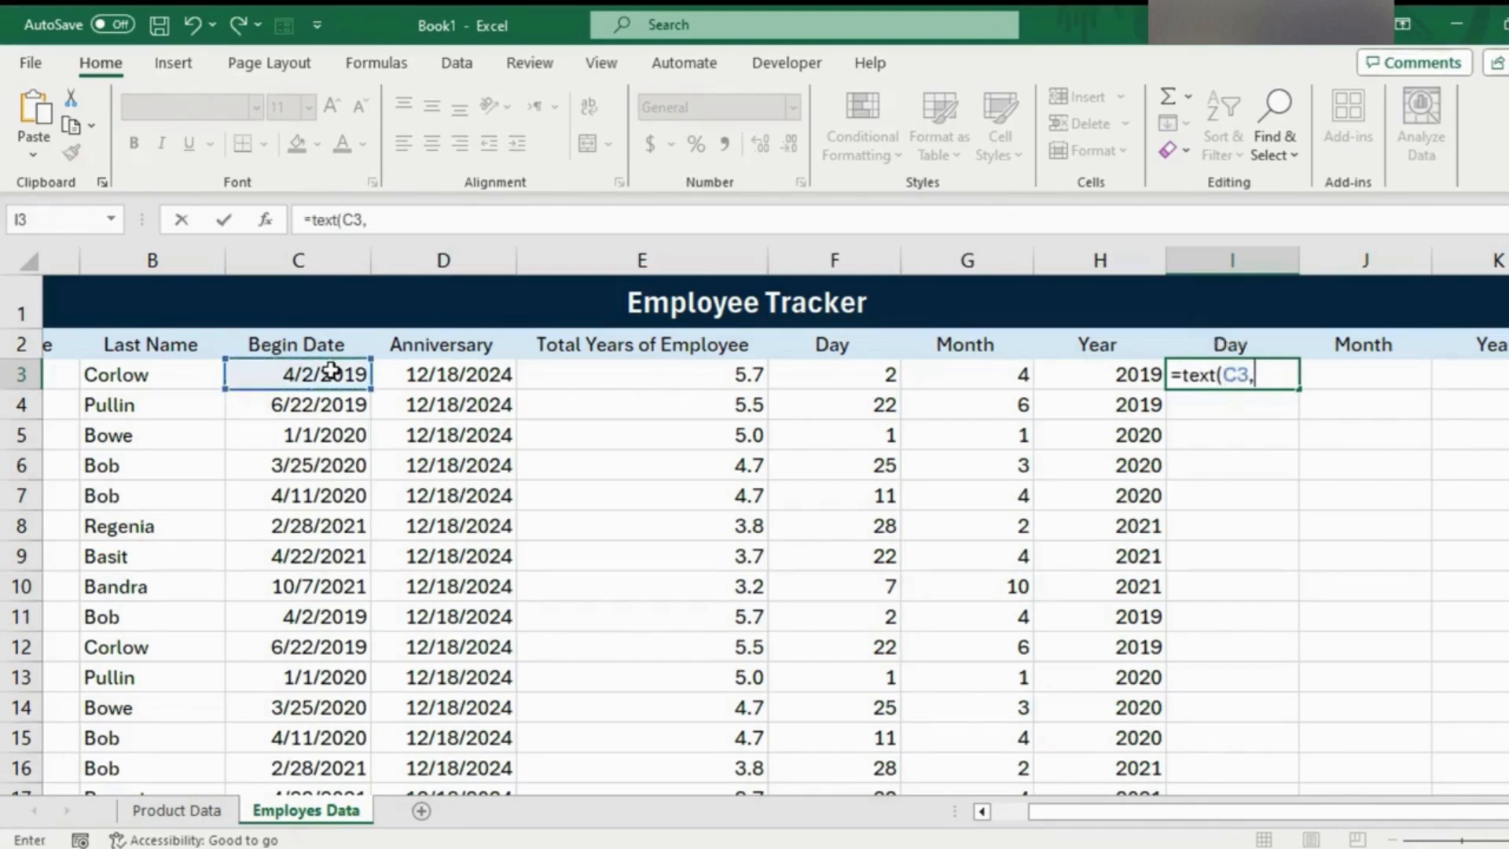
text("dddd)
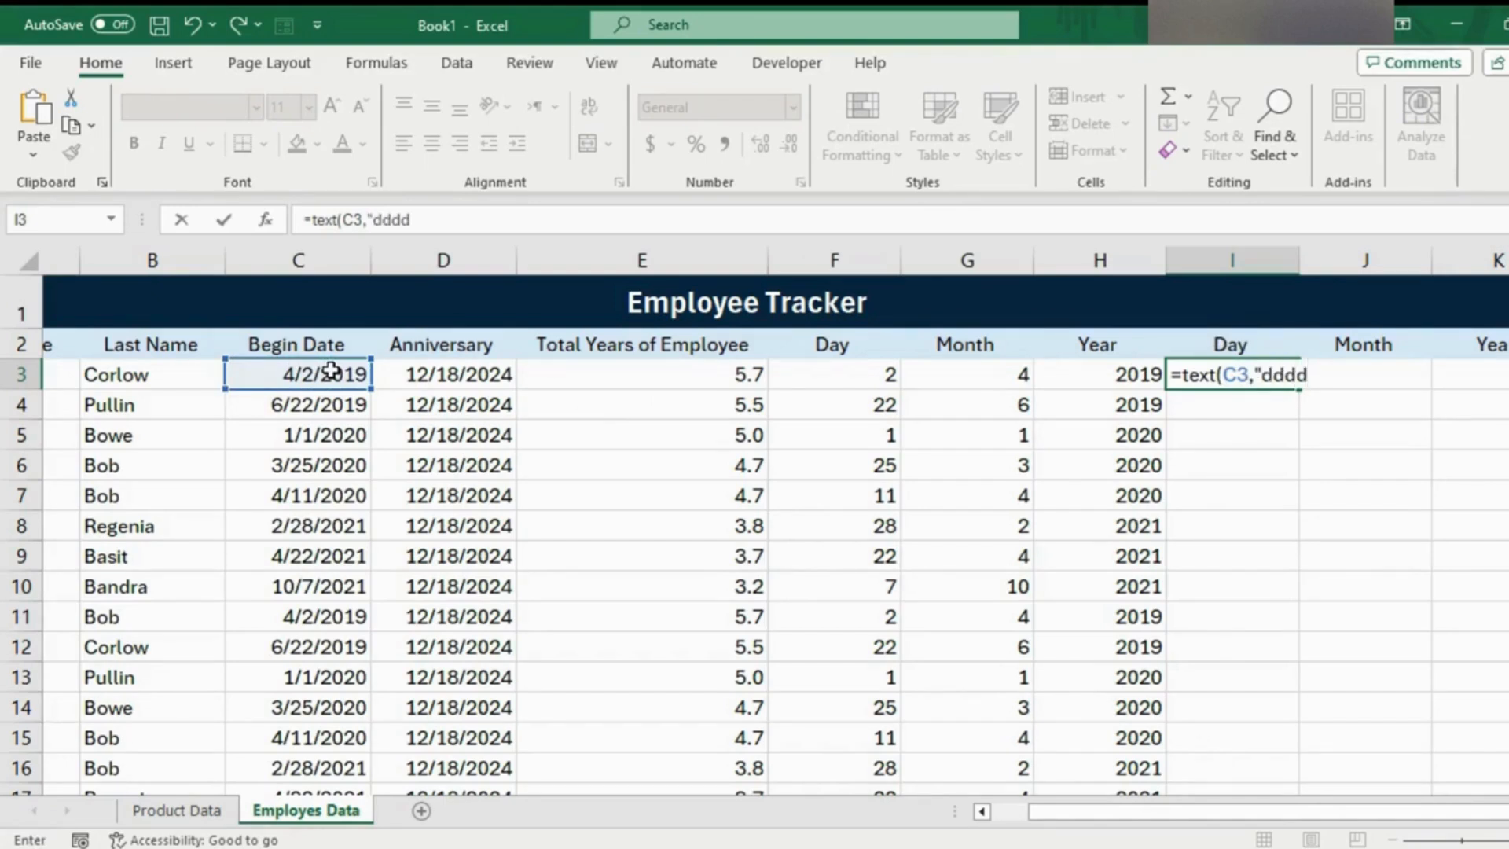
text("))
key(Return)
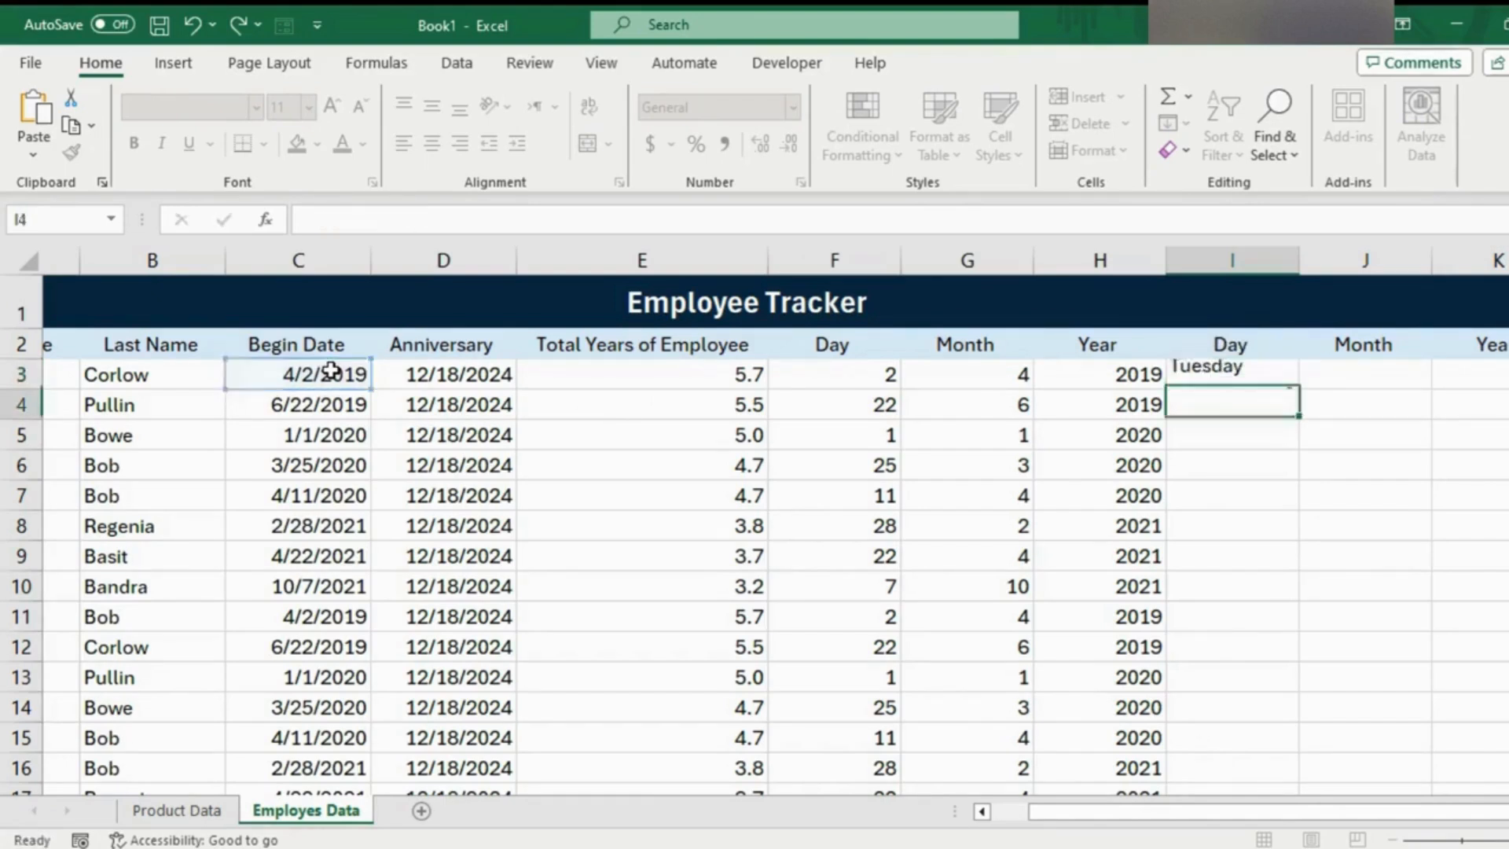
- Fill the weekday-name formula from I3 down the second Day column for all employee rows
click(1277, 378)
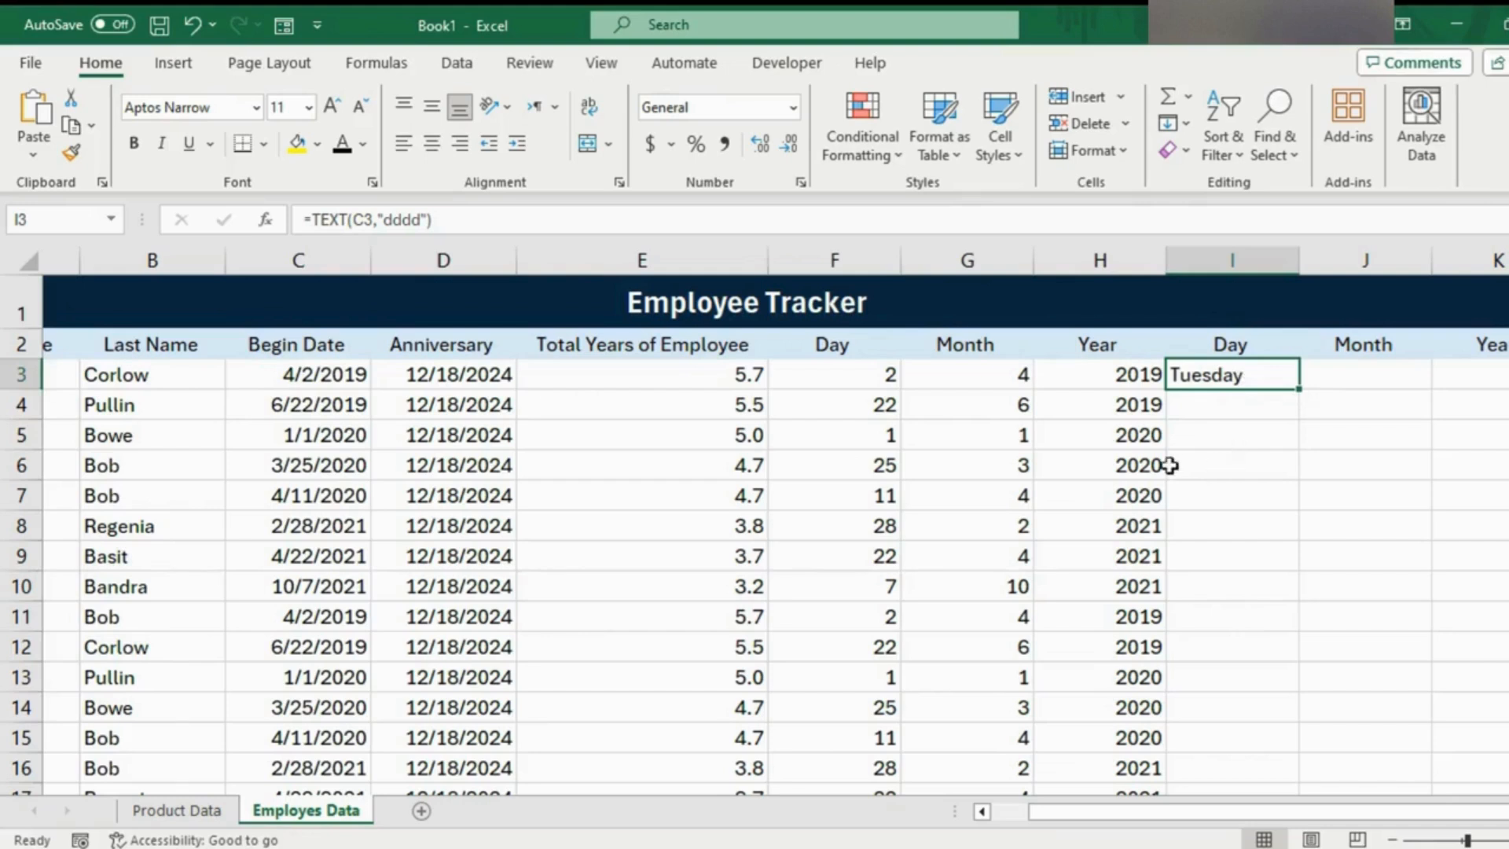
double_click(1297, 377)
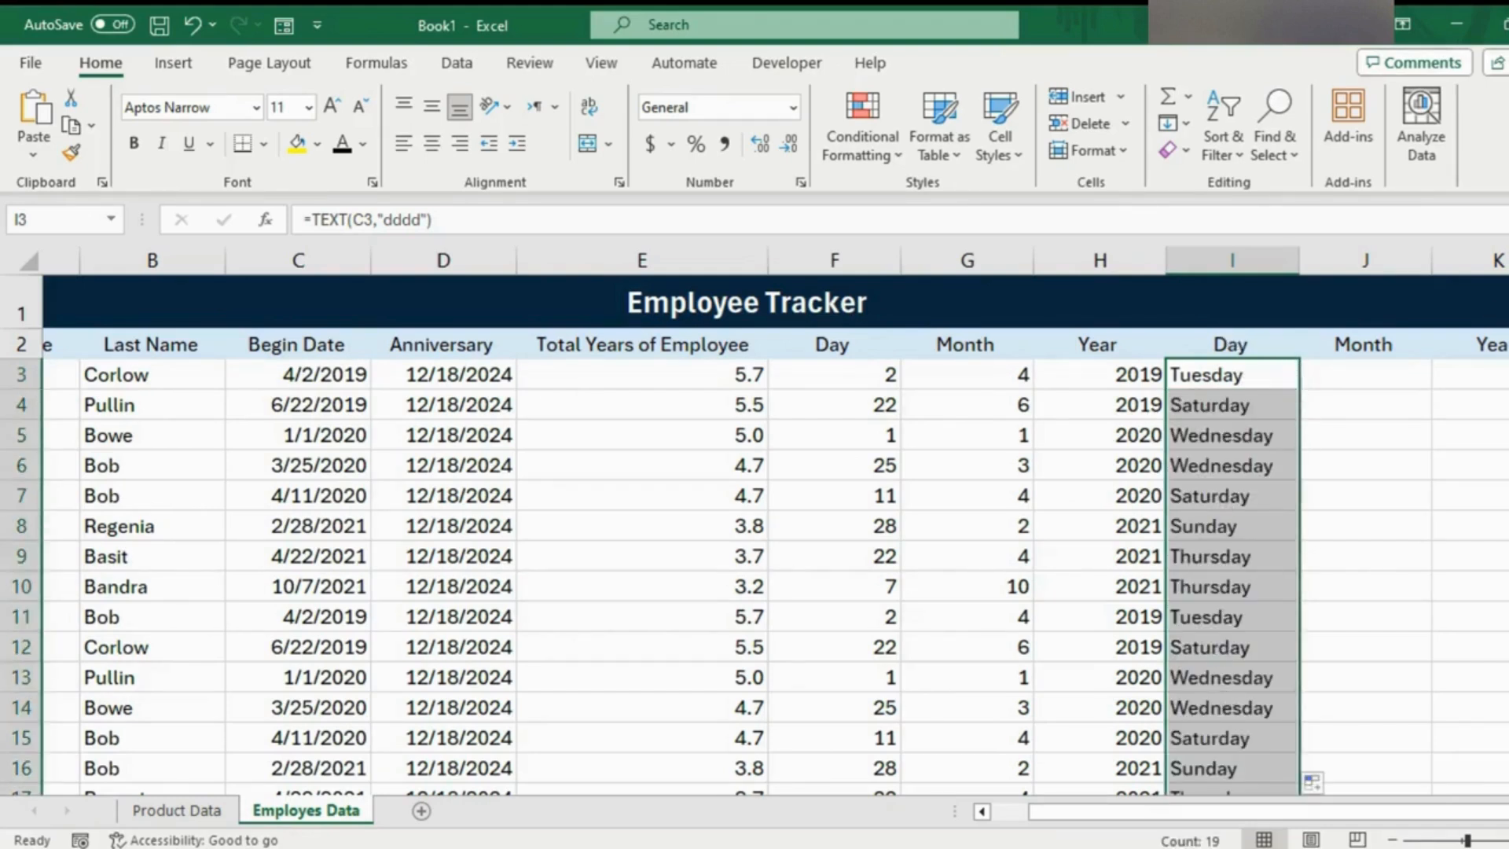
scroll(1485, 351, down, 2)
scroll(1485, 351, up, 2)
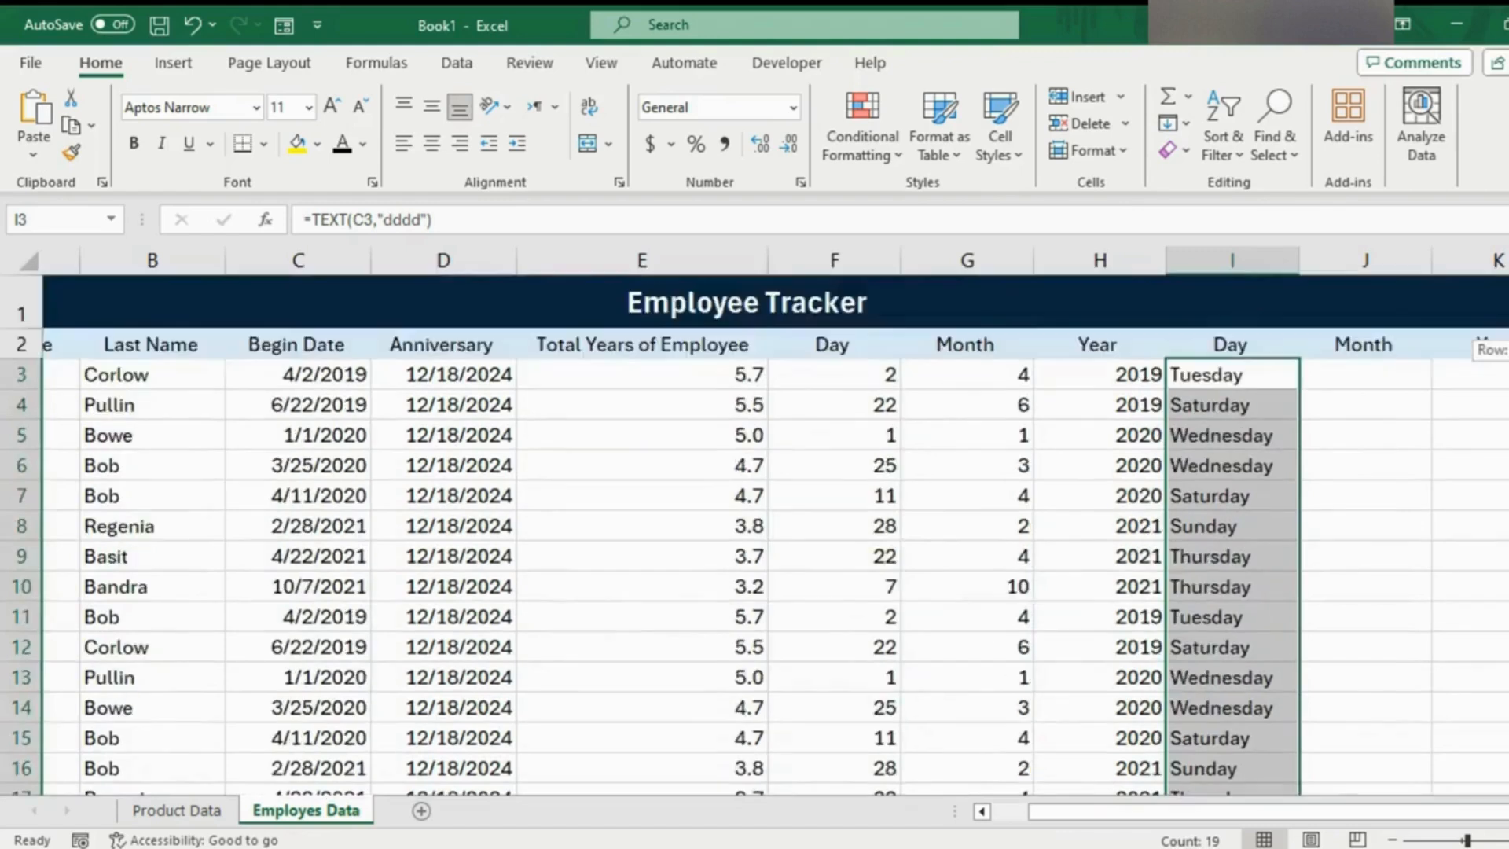
- Enter =TEXT(C3, "mmmm") in J3 and fill it down the second Month column for all employee rows
click(1403, 378)
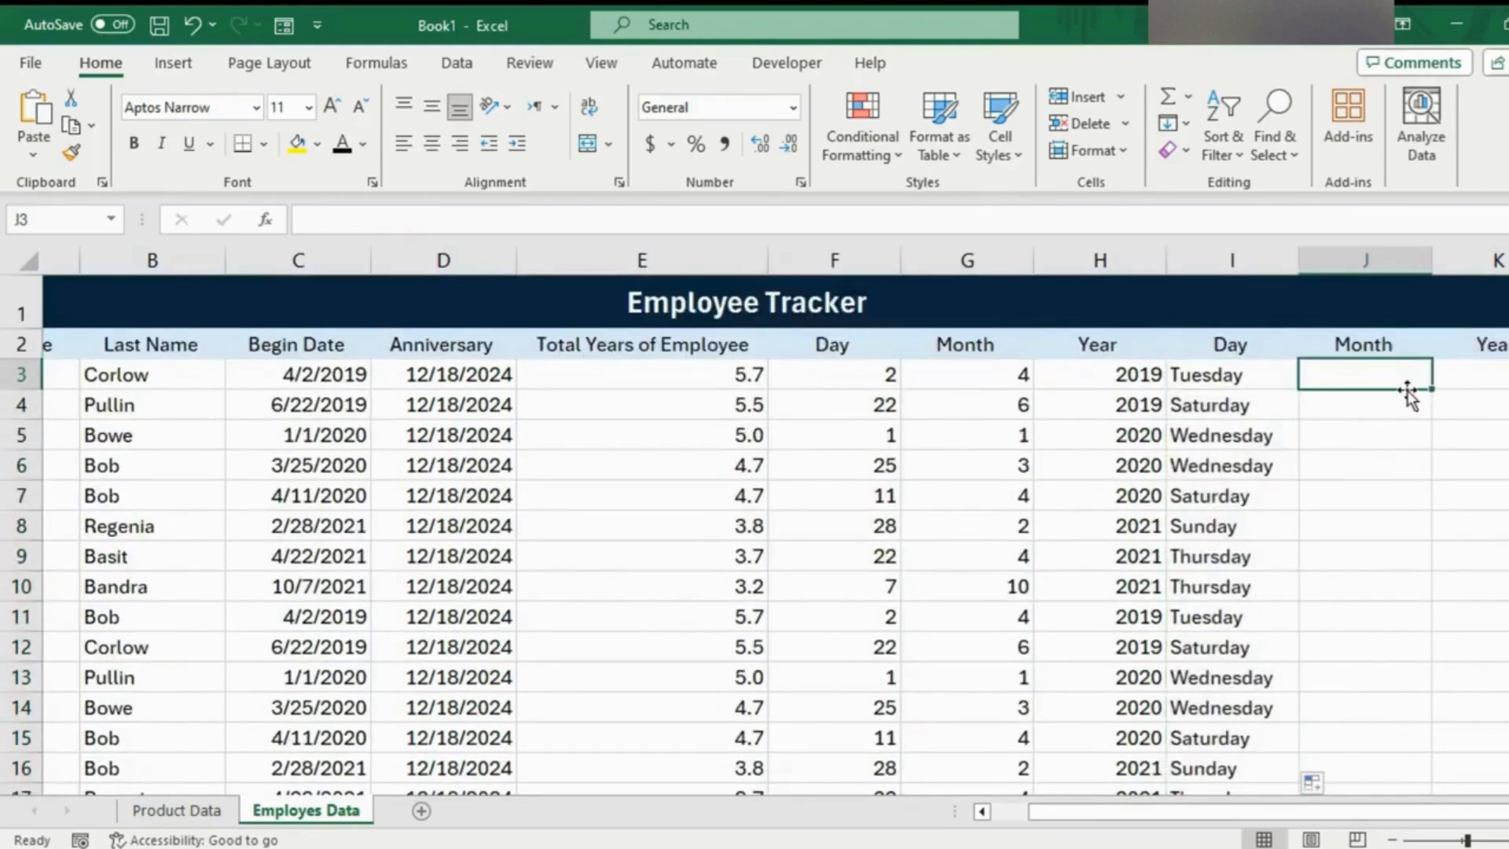
text(=)
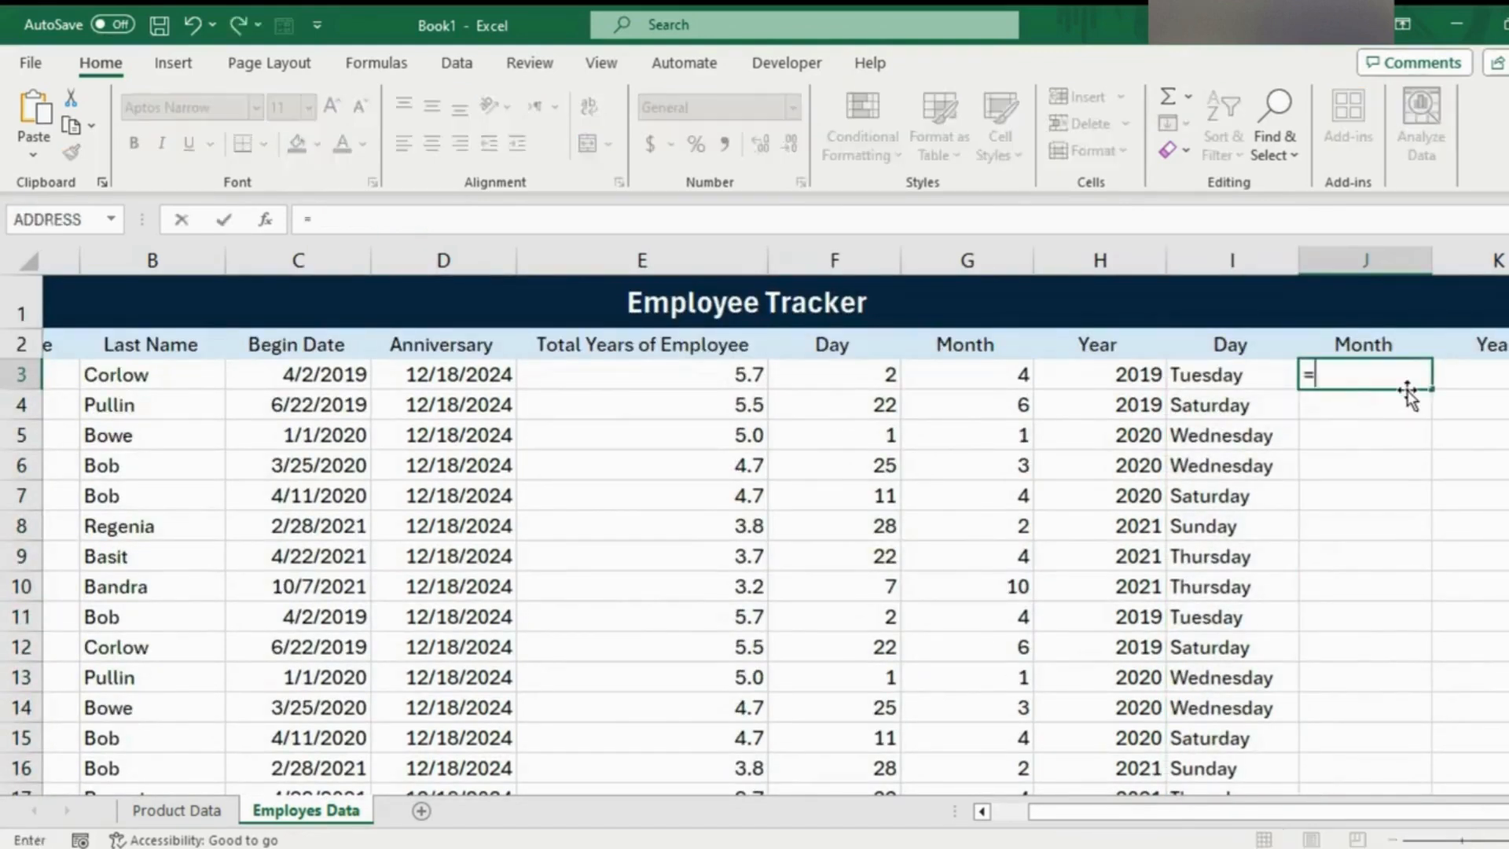
text(text()
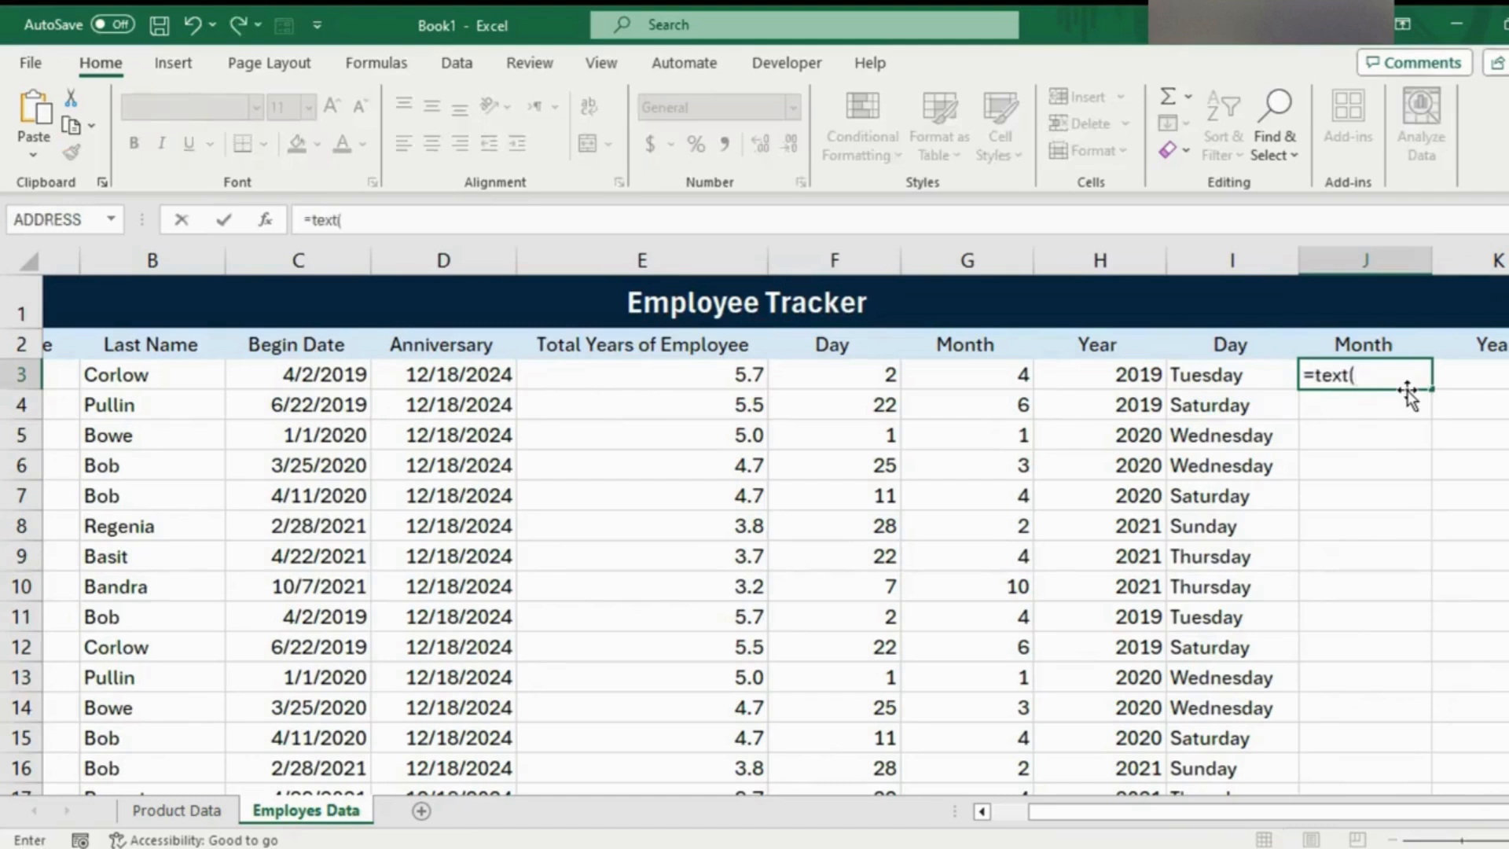
click(327, 374)
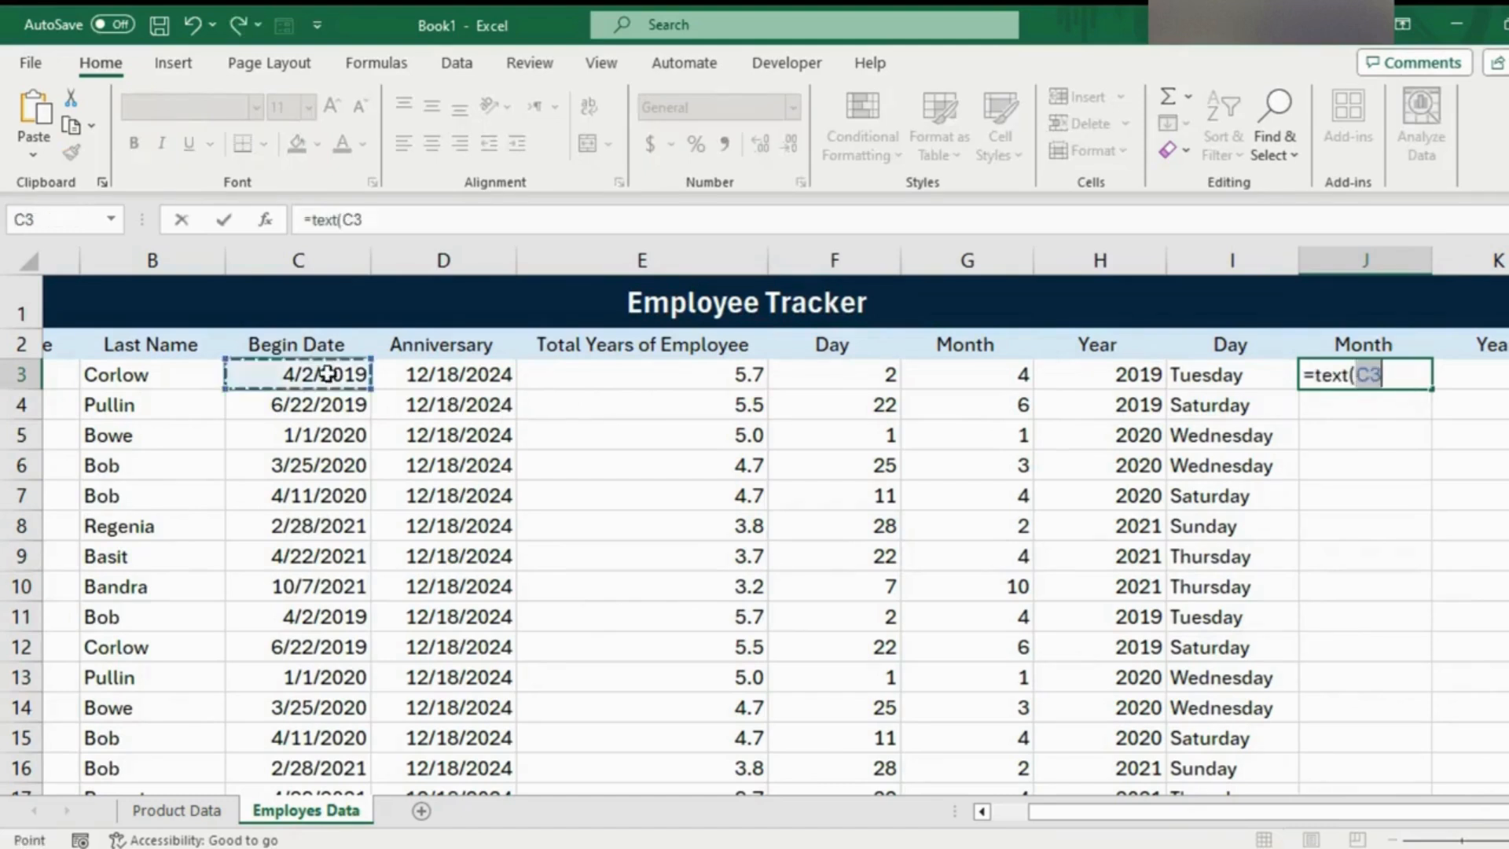
text(, )
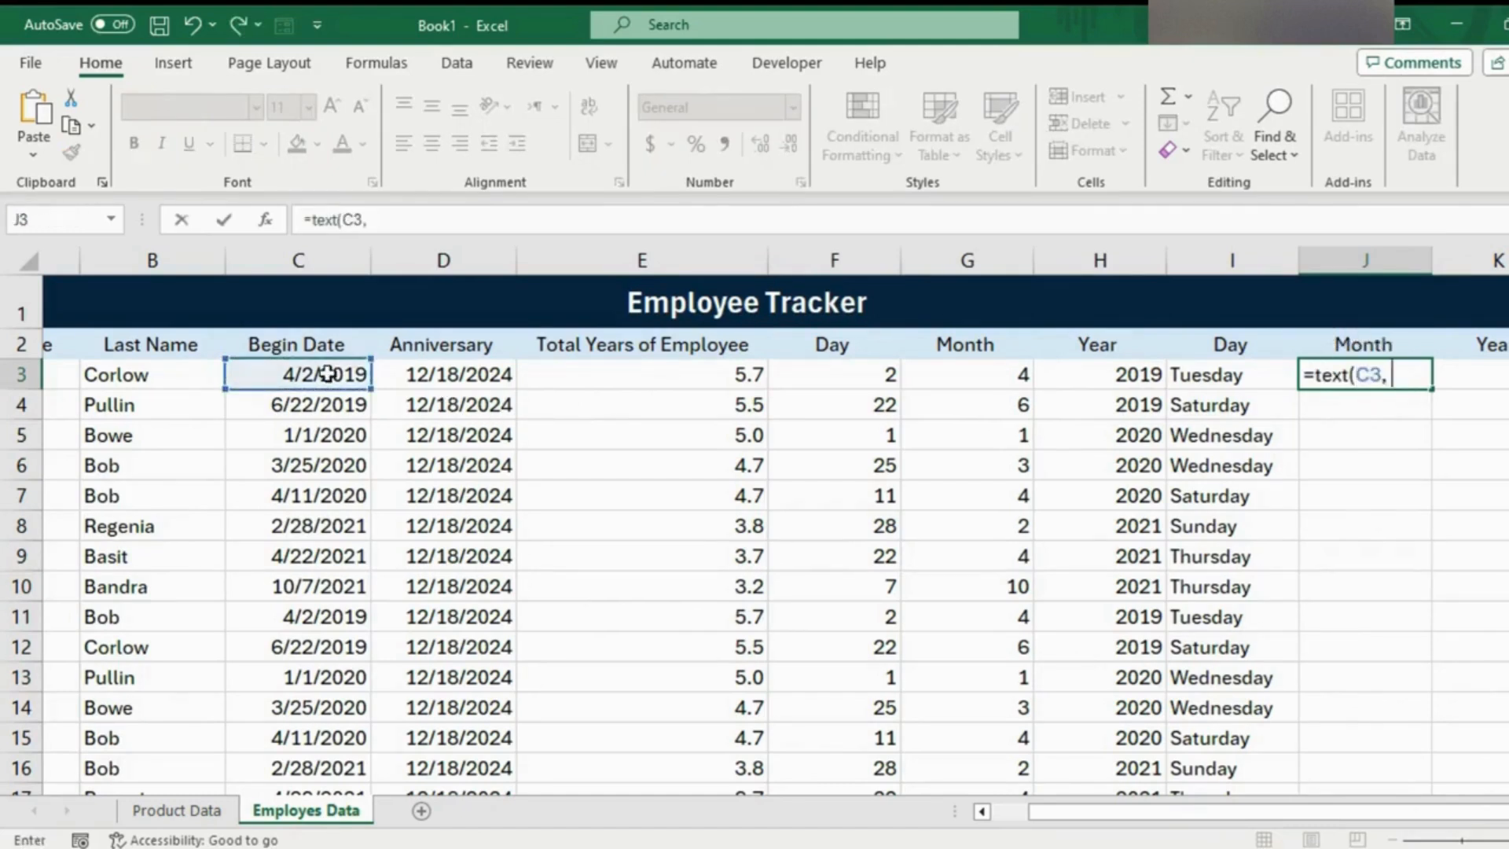
text("mmmm)
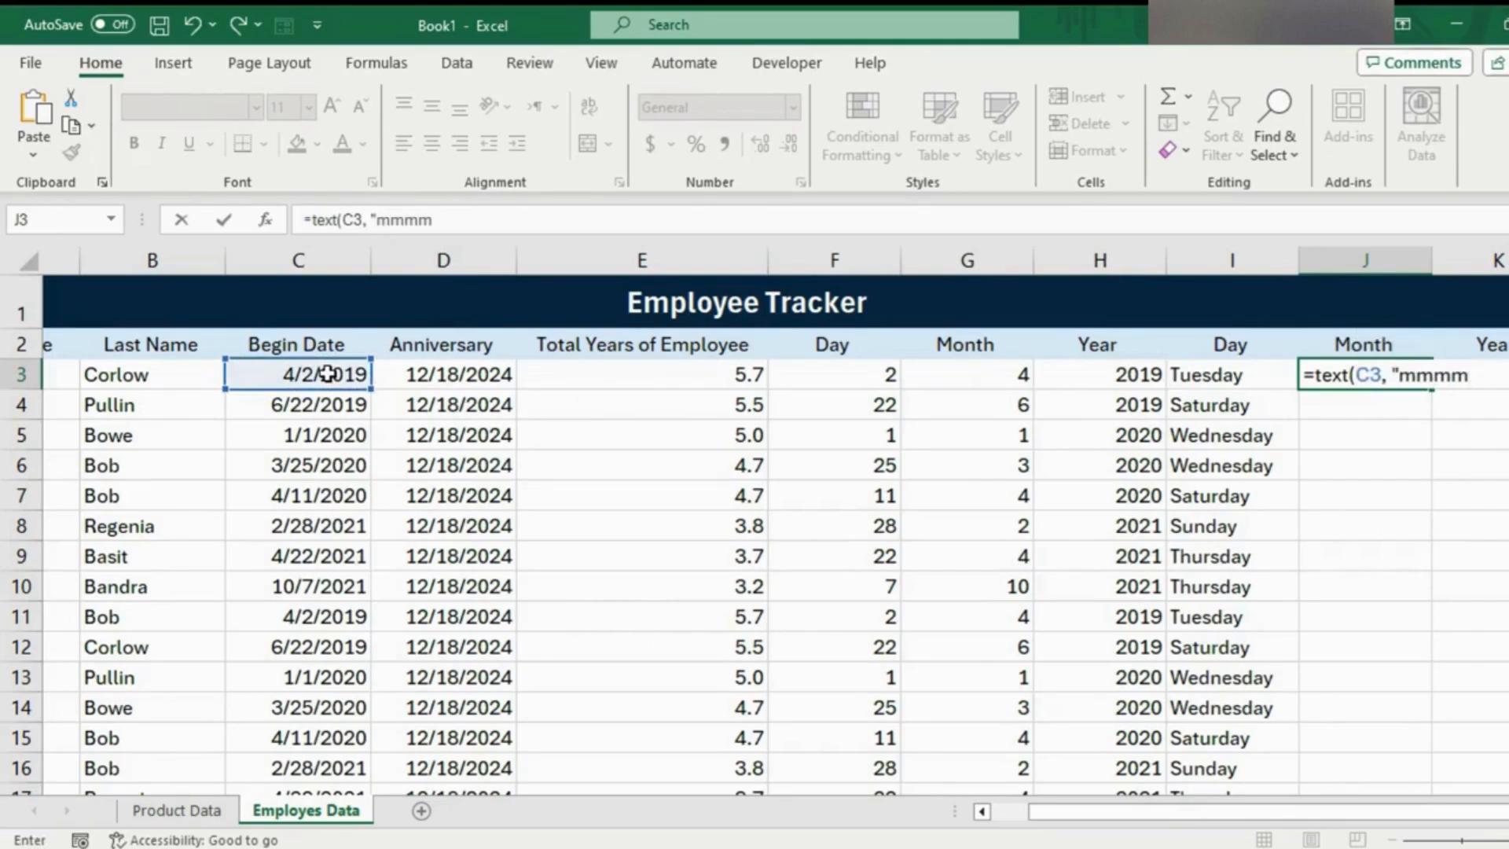
text(")
key(Return)
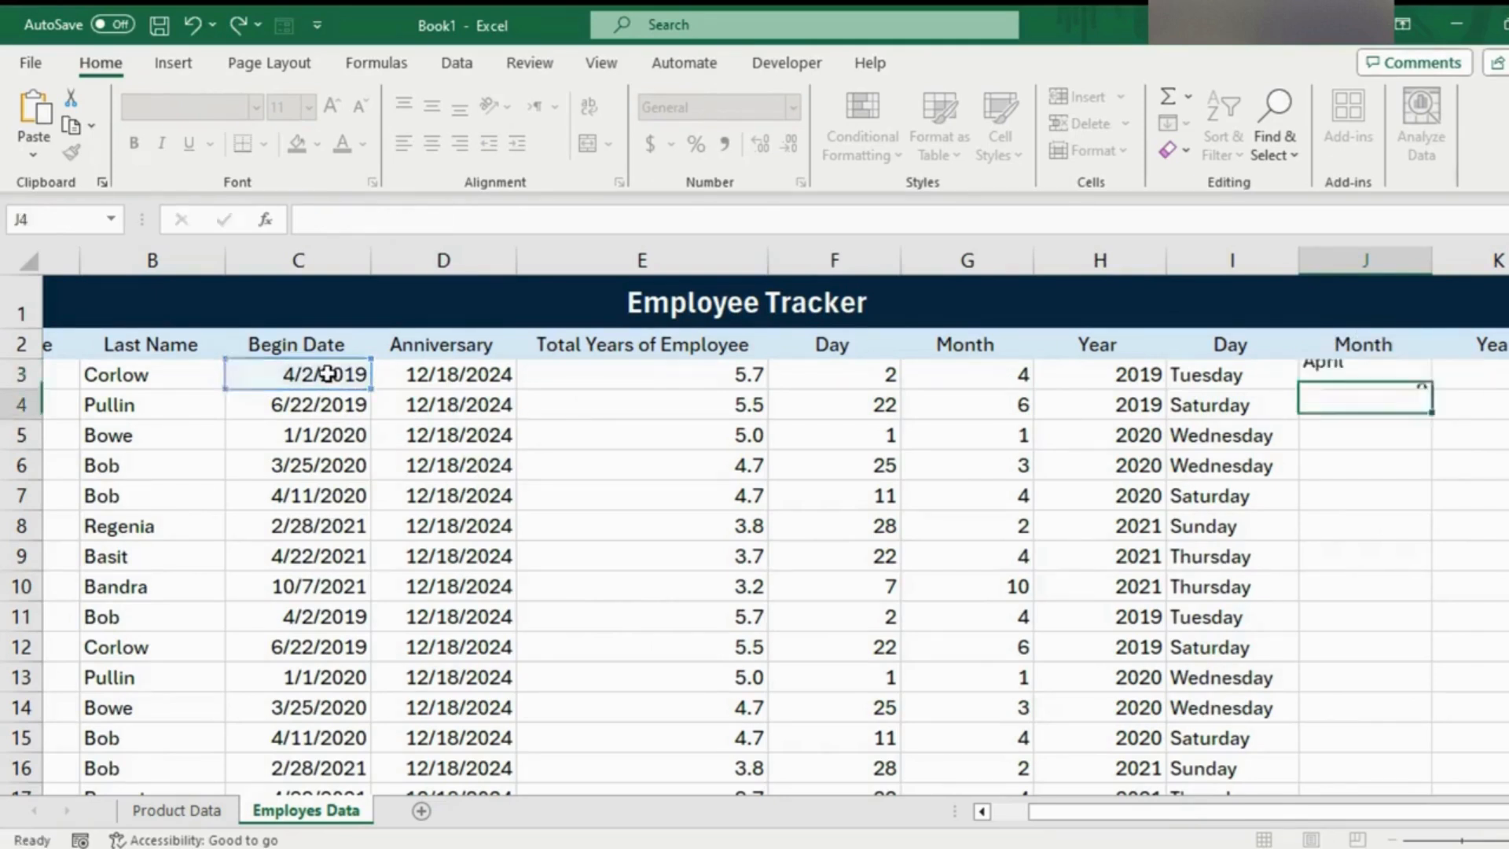
click(1381, 372)
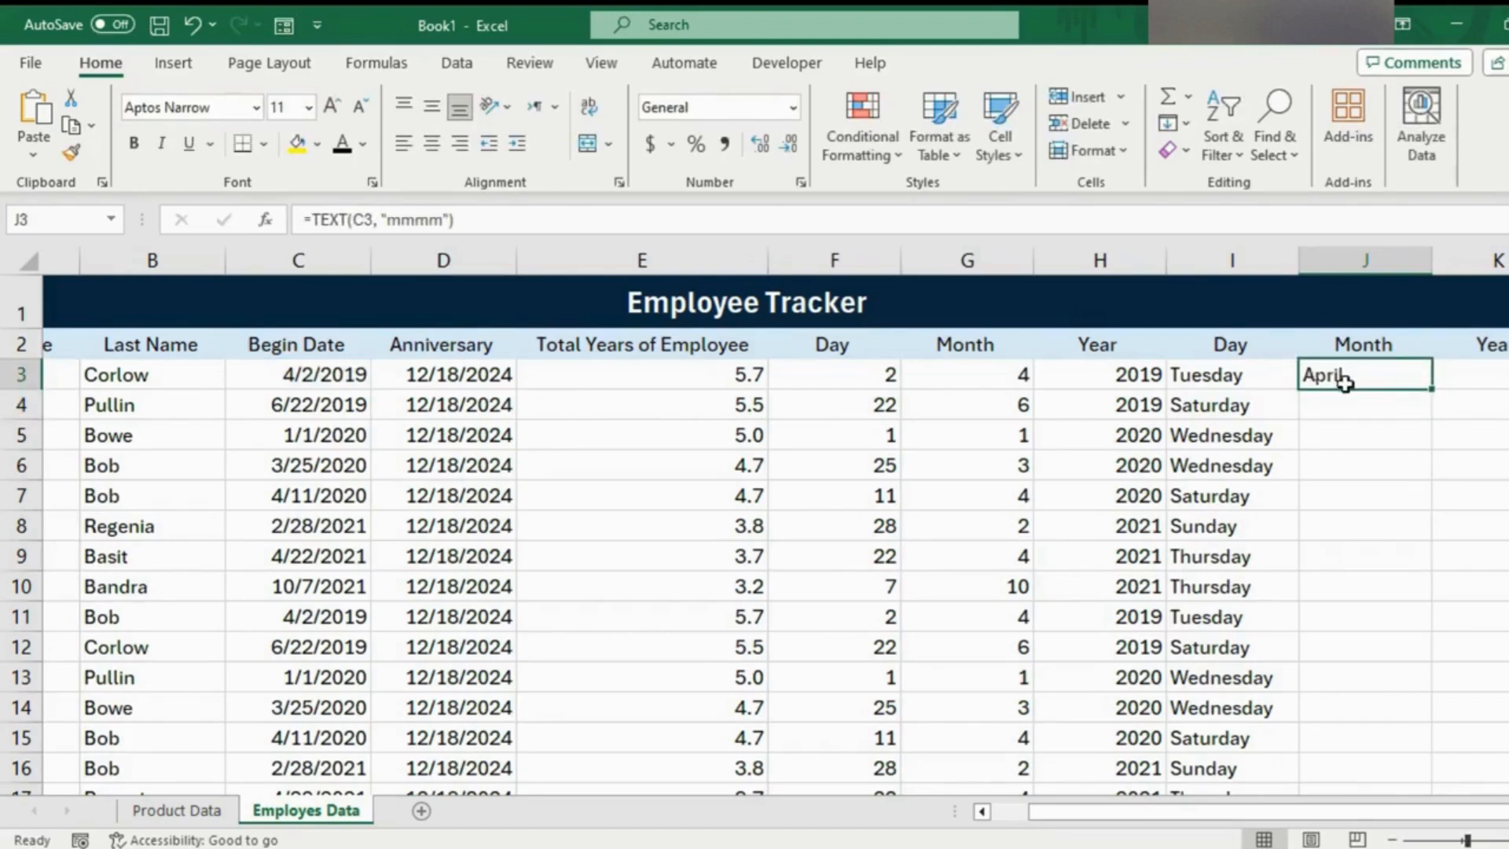
double_click(1431, 389)
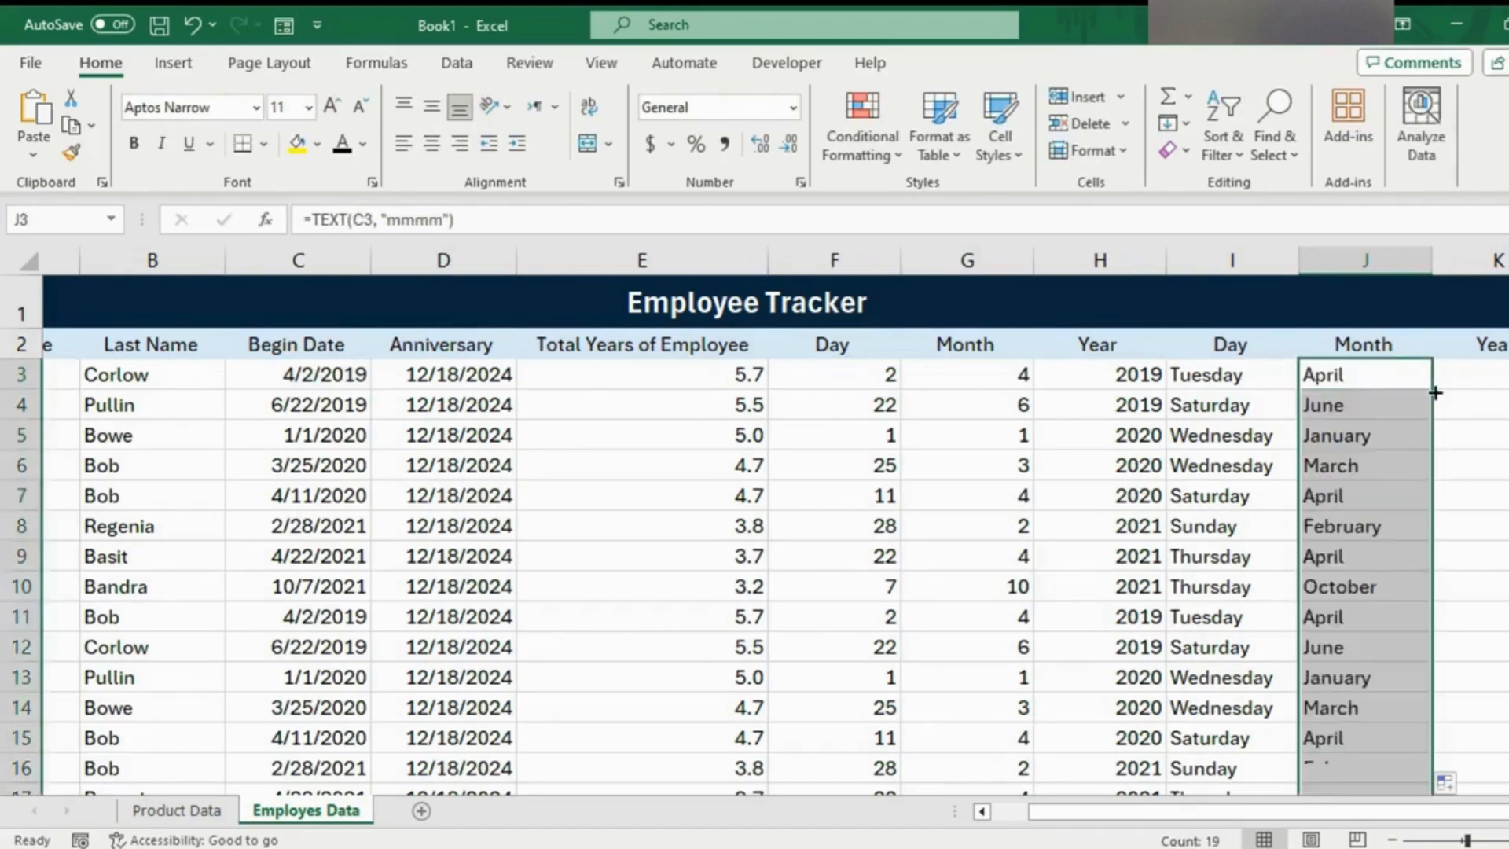
- Enter =TEXT(C3,"yyyy") in K3 and fill it down the second Year column for all employee rows
click(1493, 375)
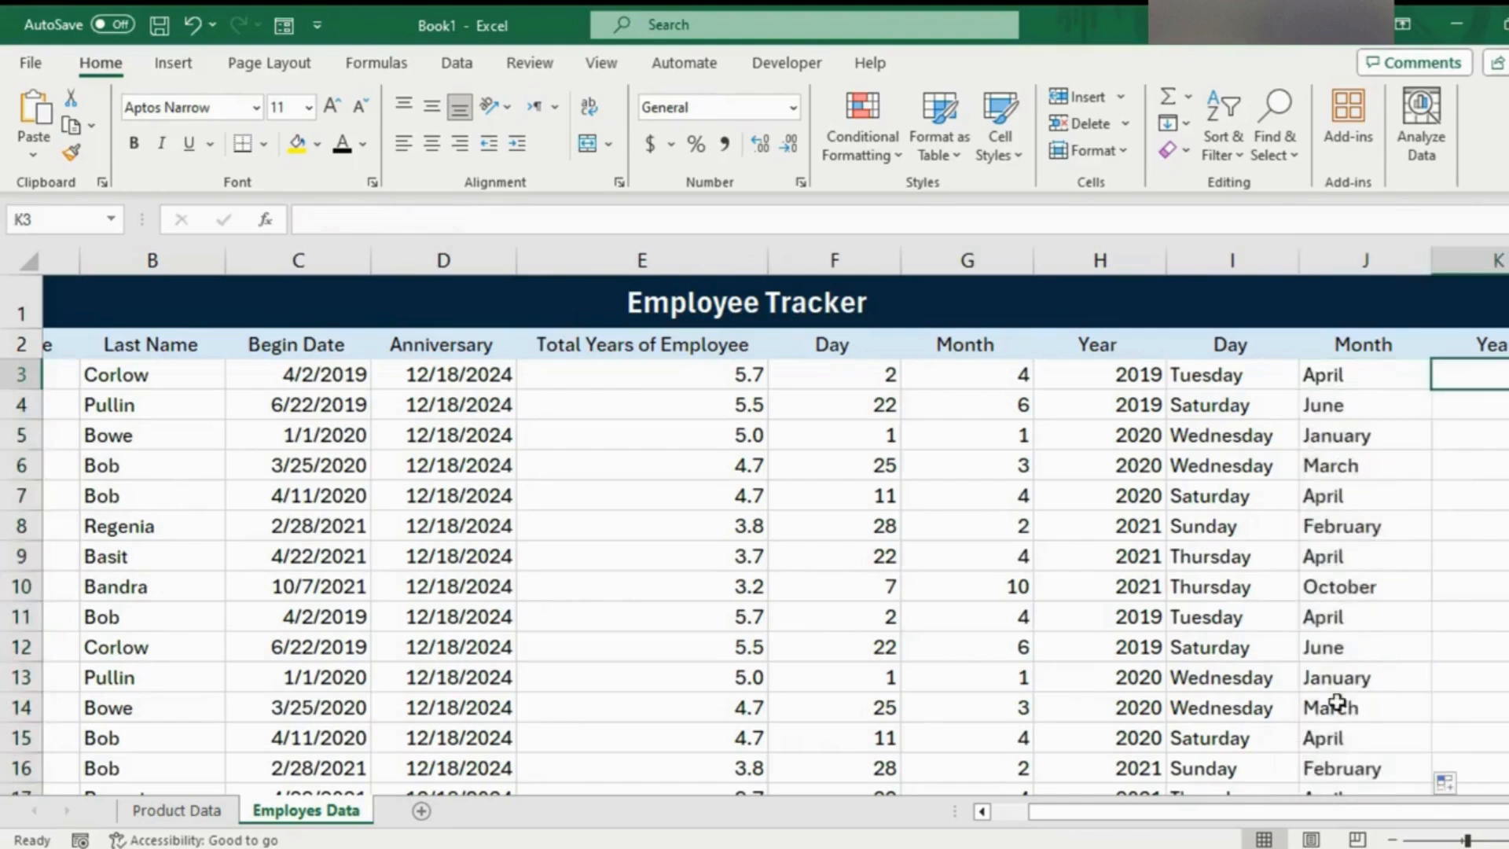
drag(1307, 809, 1328, 820)
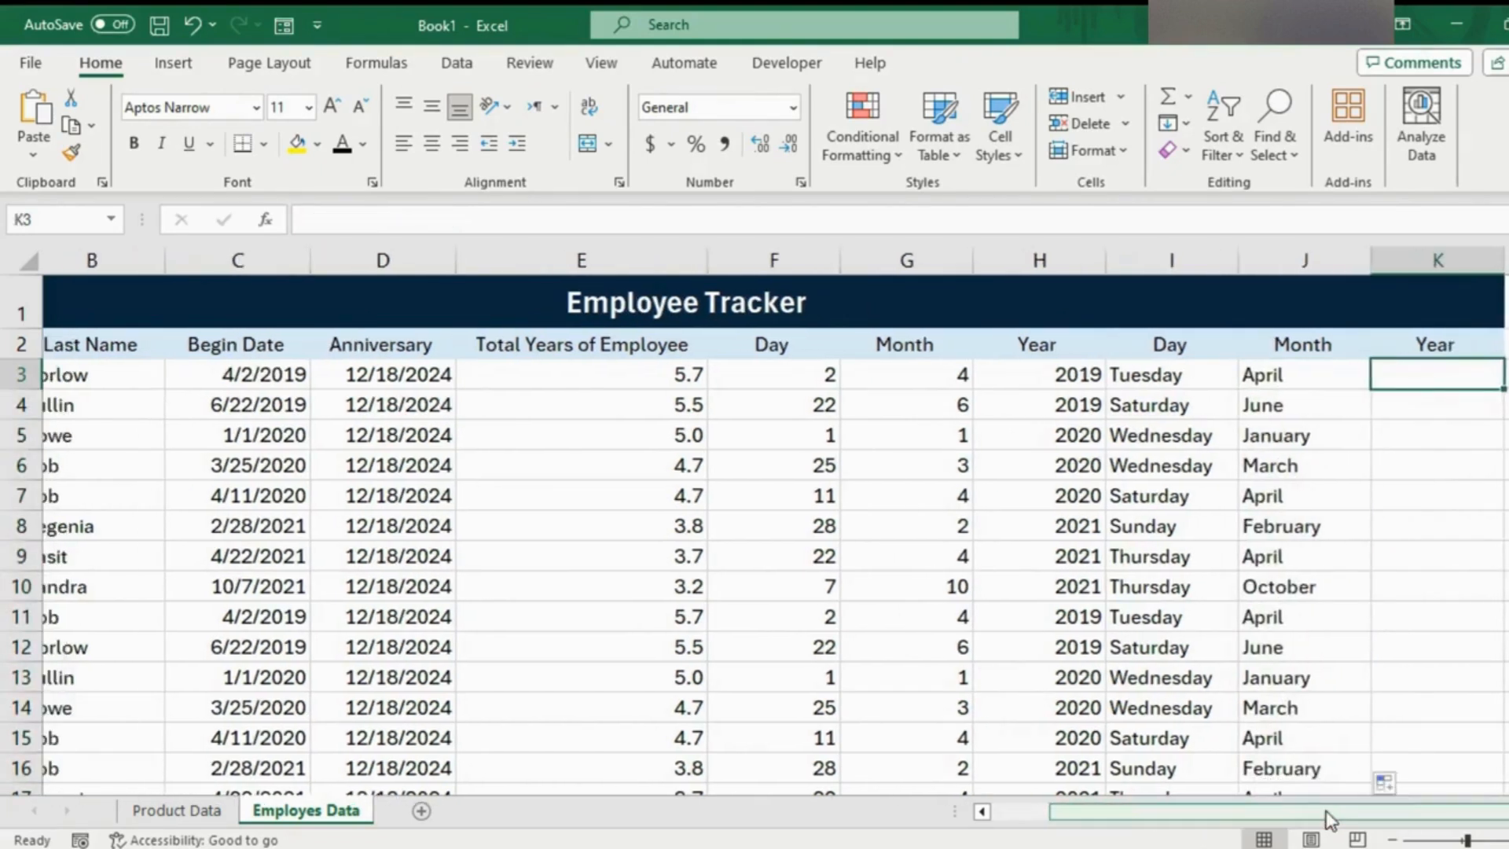
text(=text()
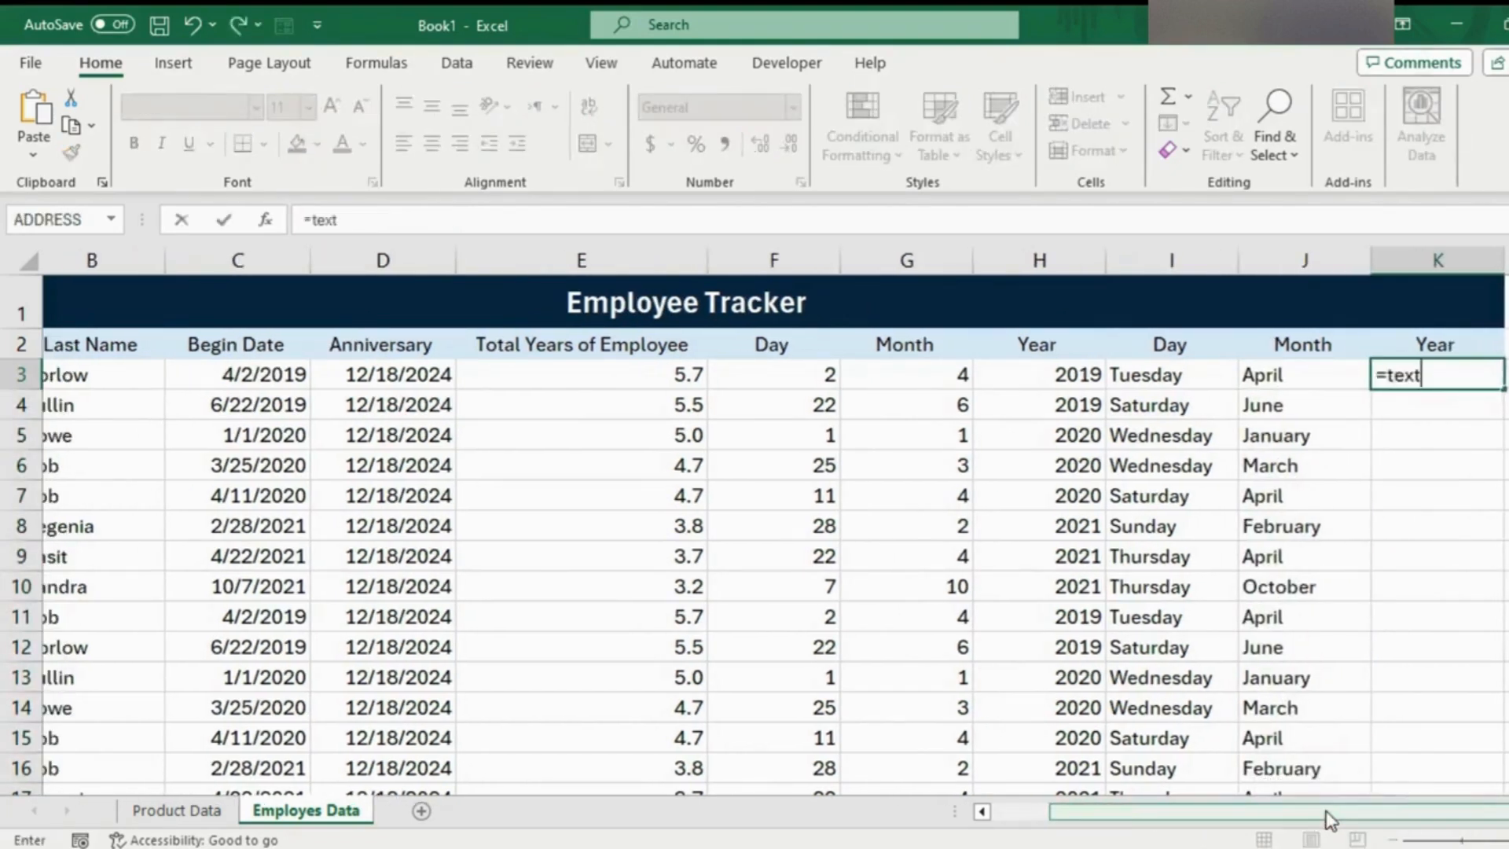
click(243, 374)
text(,)
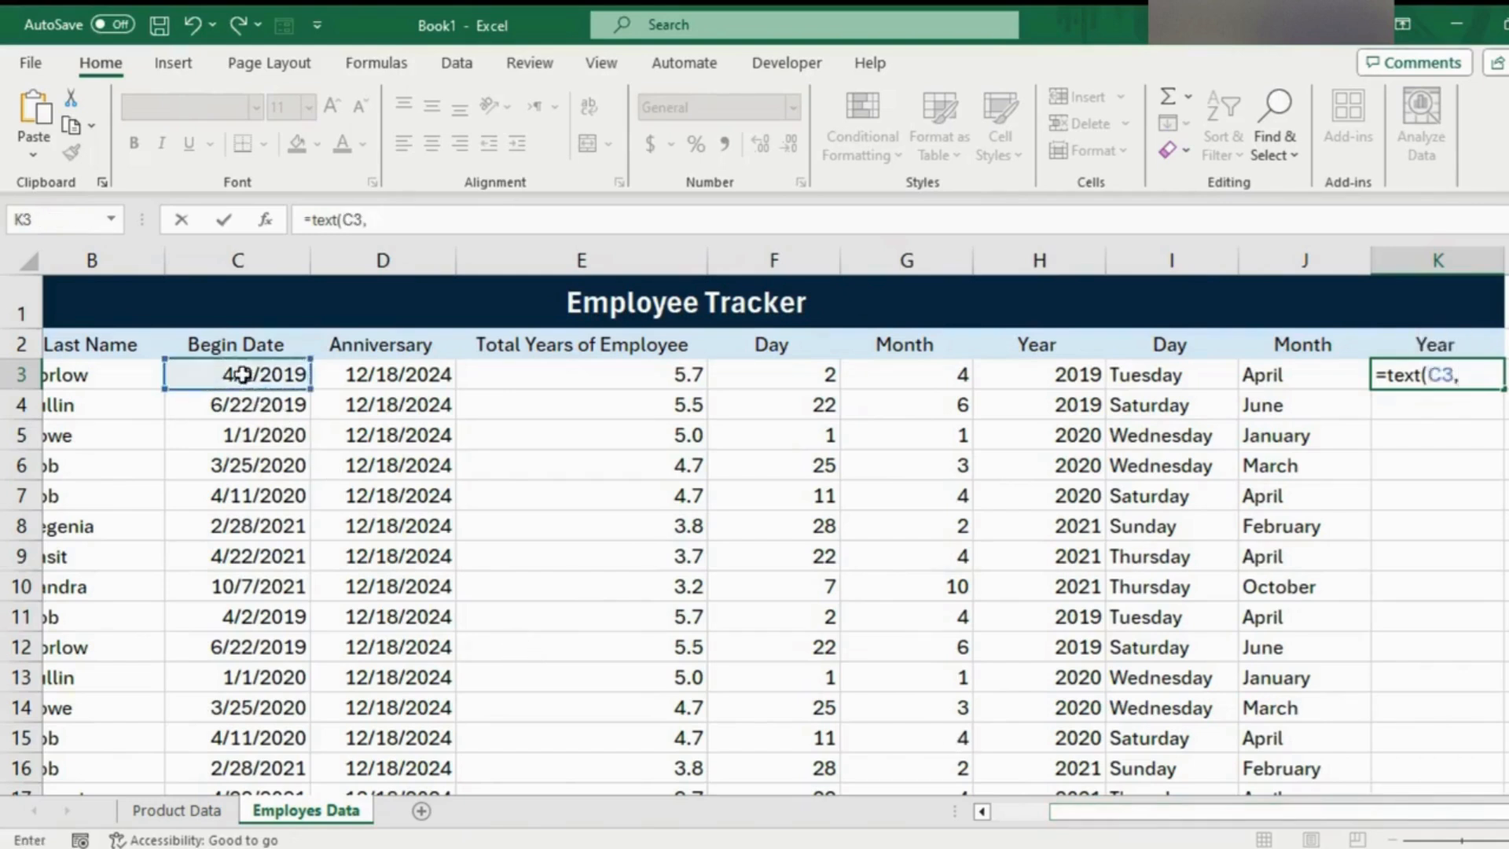
text("yyyy)
key(Return)
click(1410, 376)
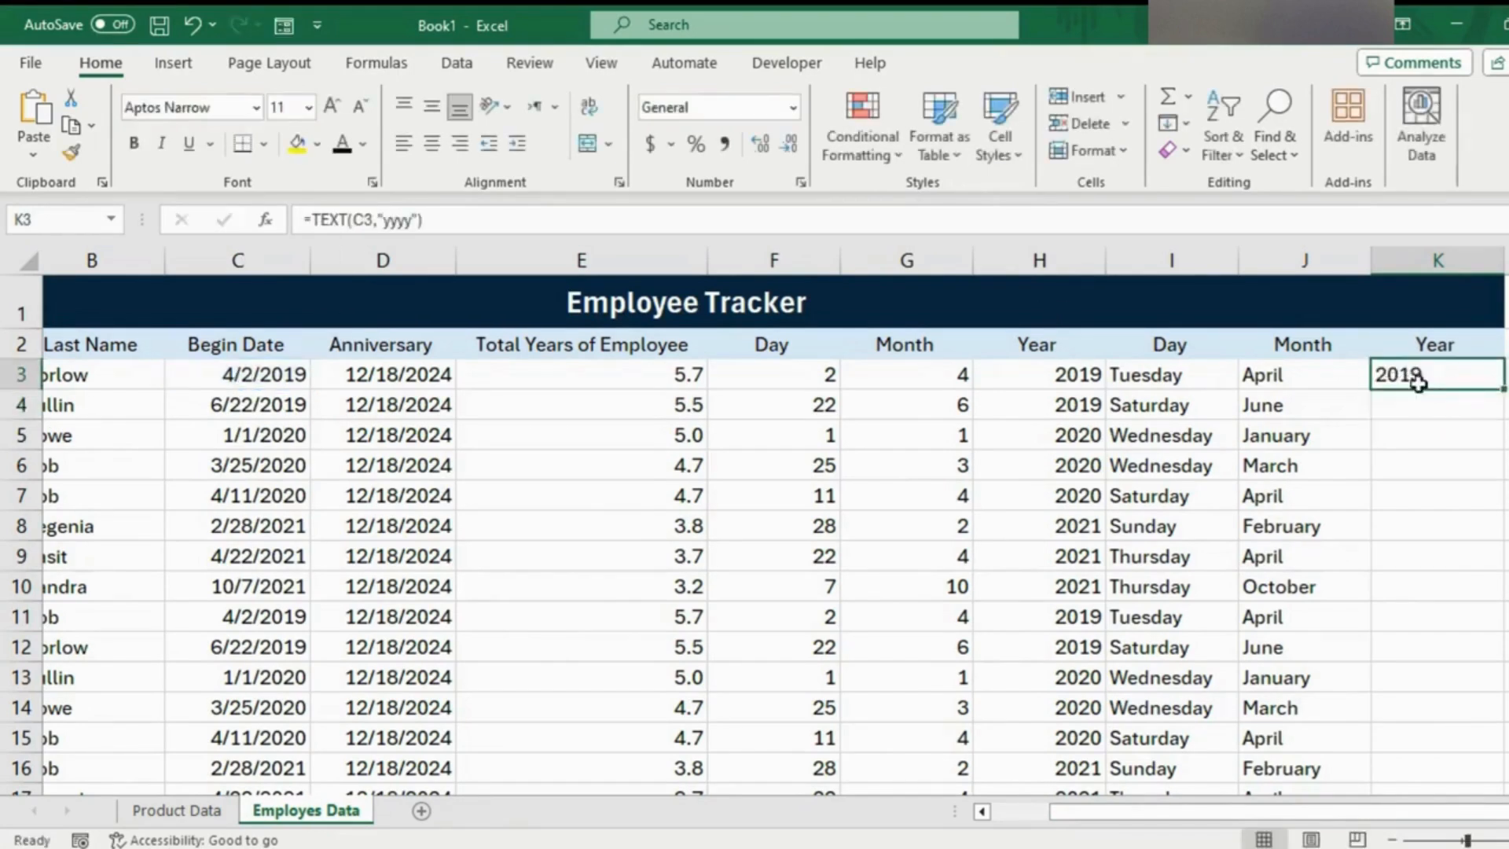
double_click(1502, 389)
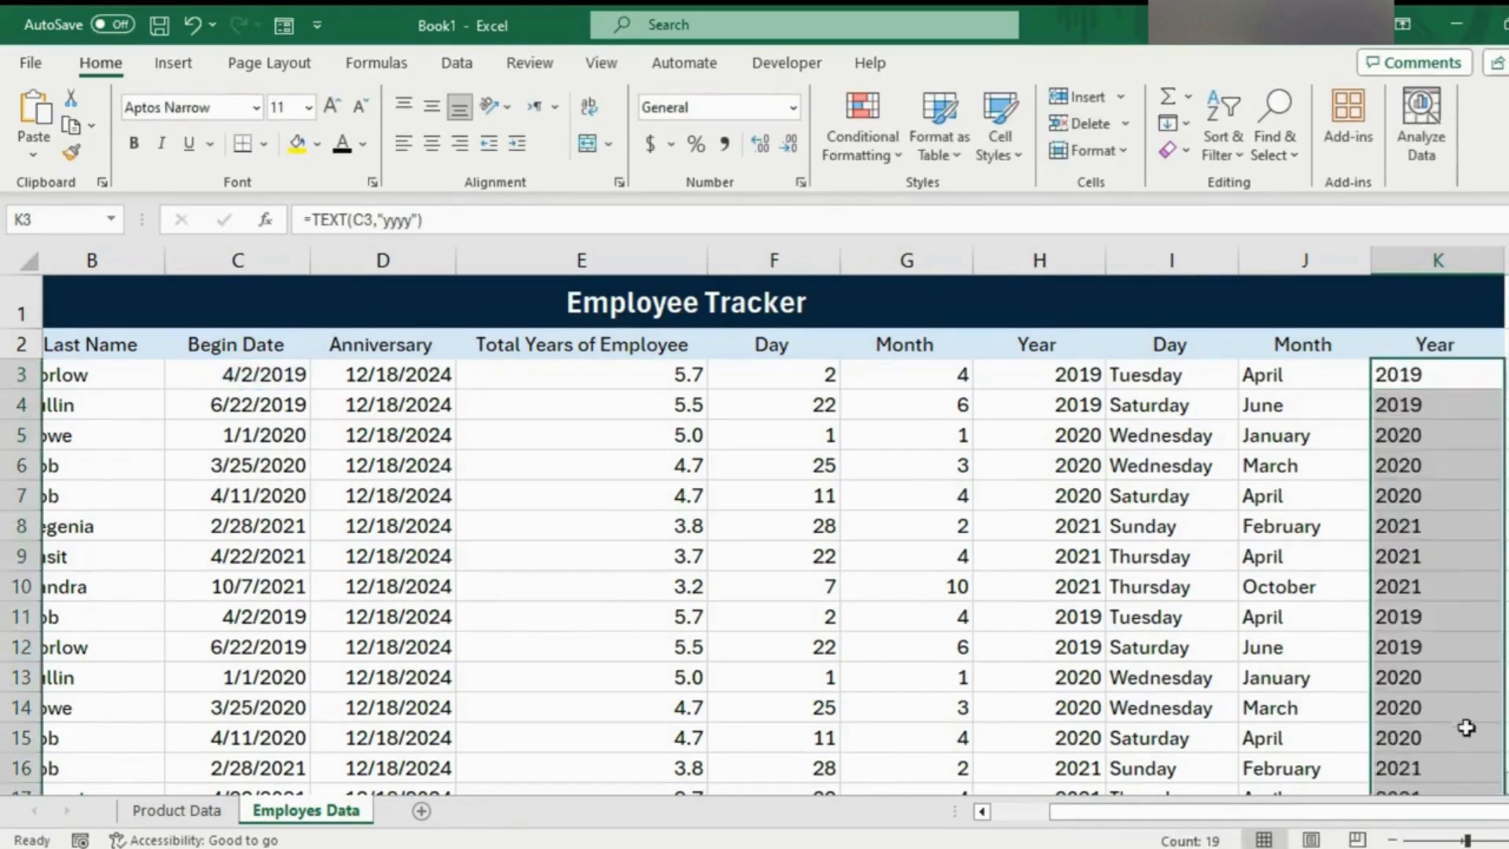
scroll(1477, 433, down, 1)
scroll(1477, 433, up, 1)
- Review the whole Employee Tracker table, comparing the begin dates with the numeric and text day, month and year columns
mouse_move(1376, 814)
mouse_down()
mouse_move(1292, 817)
mouse_move(1375, 808)
mouse_up()
click(1167, 586)
drag(1216, 816, 1168, 818)
drag(1466, 841, 1463, 840)
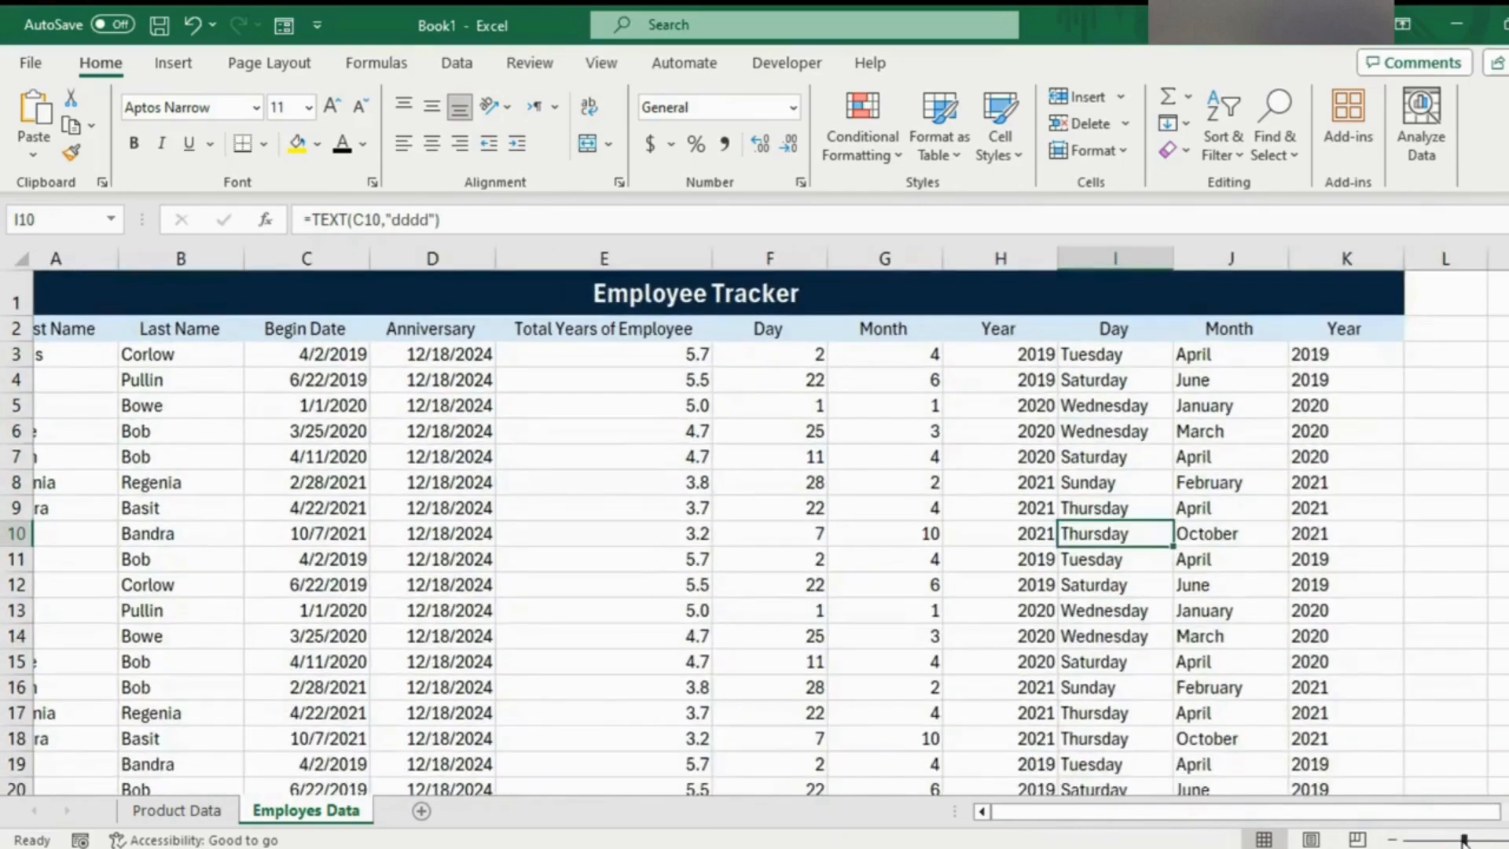
click(990, 509)
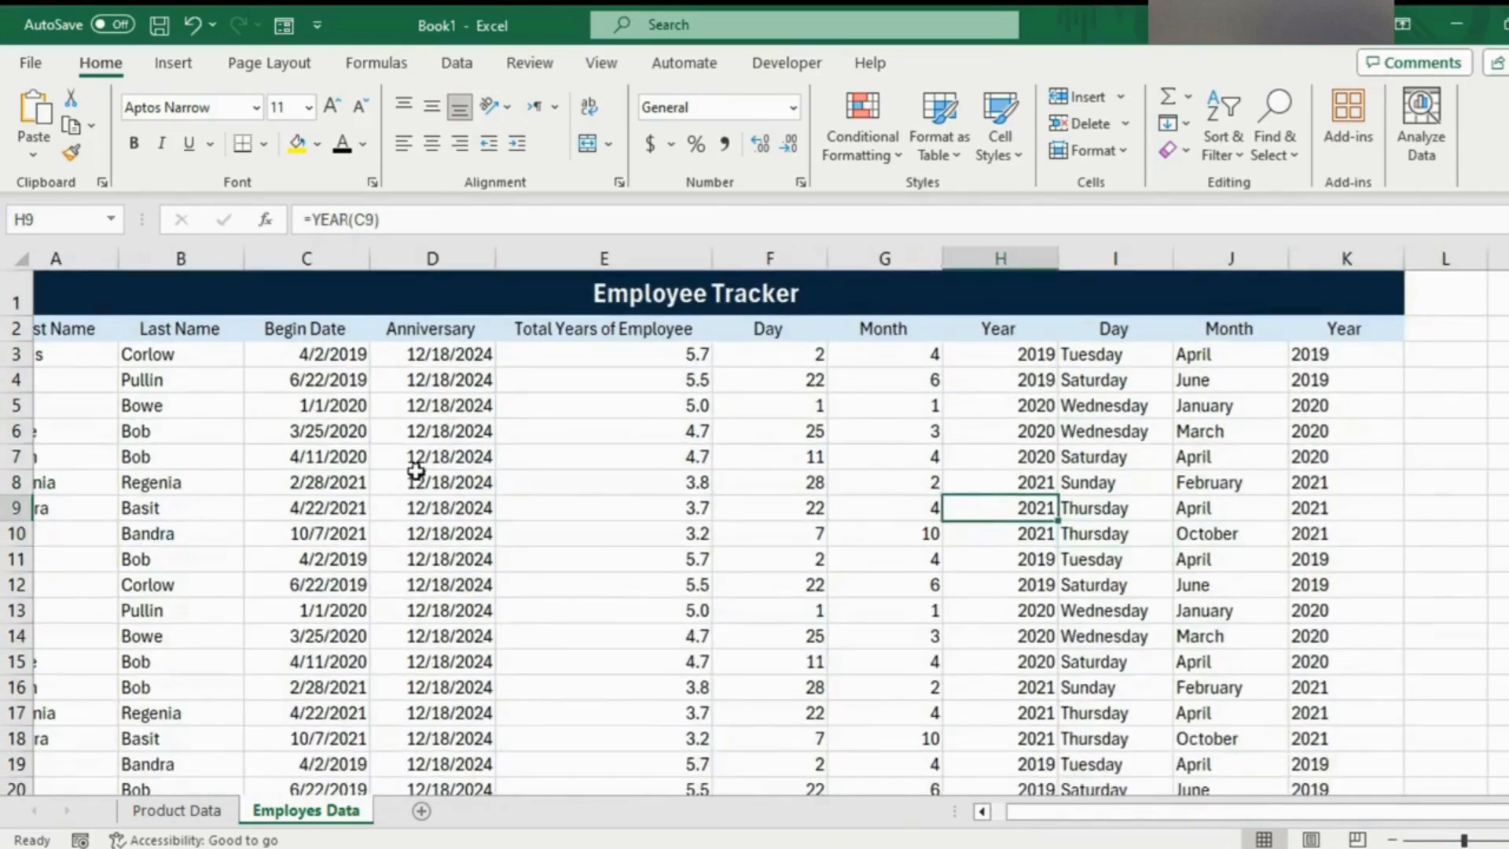
drag(1044, 812, 1026, 812)
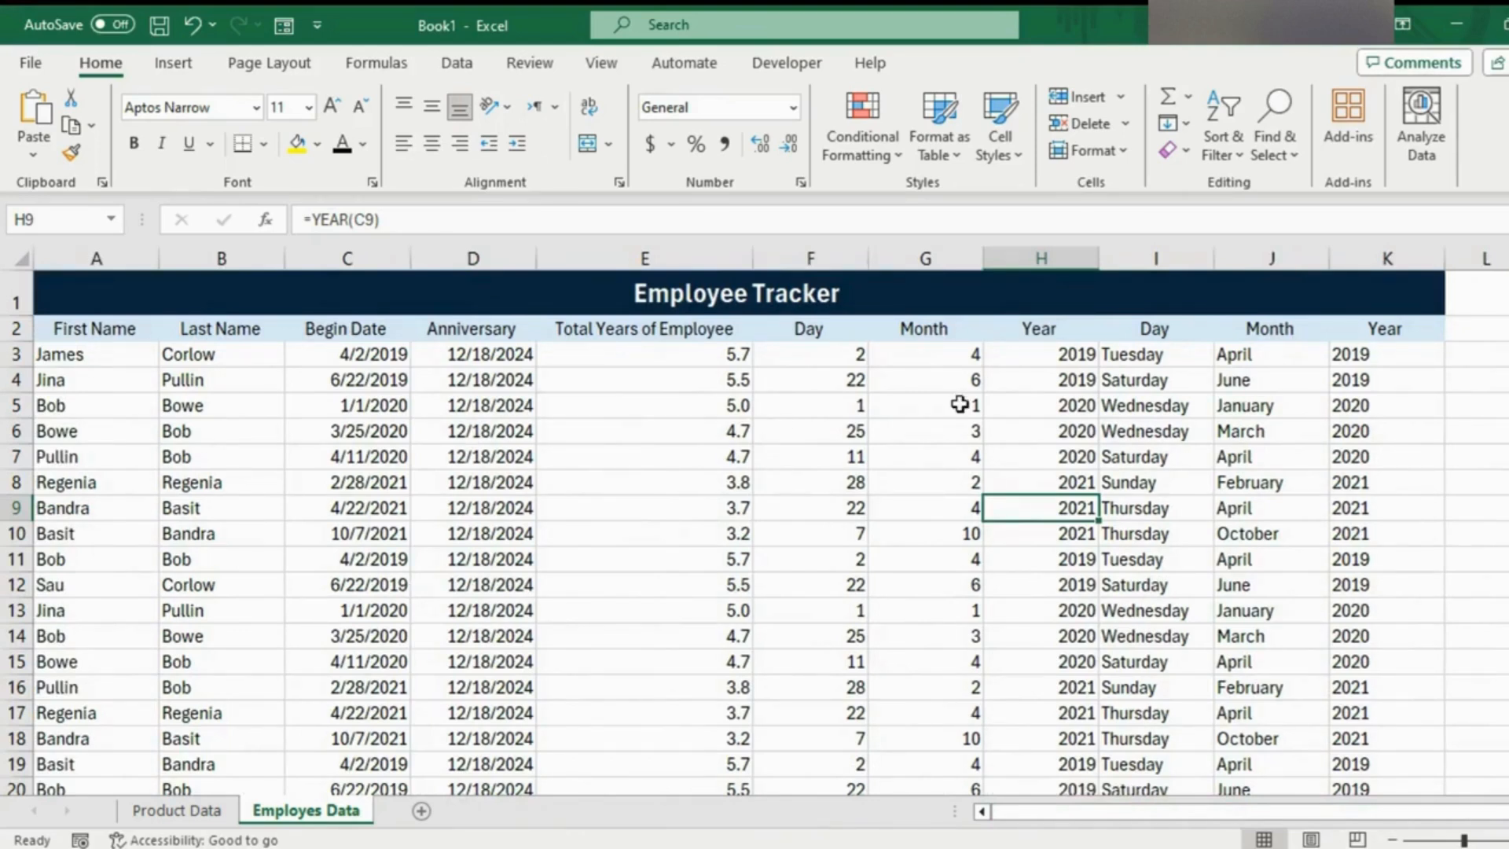
click(390, 355)
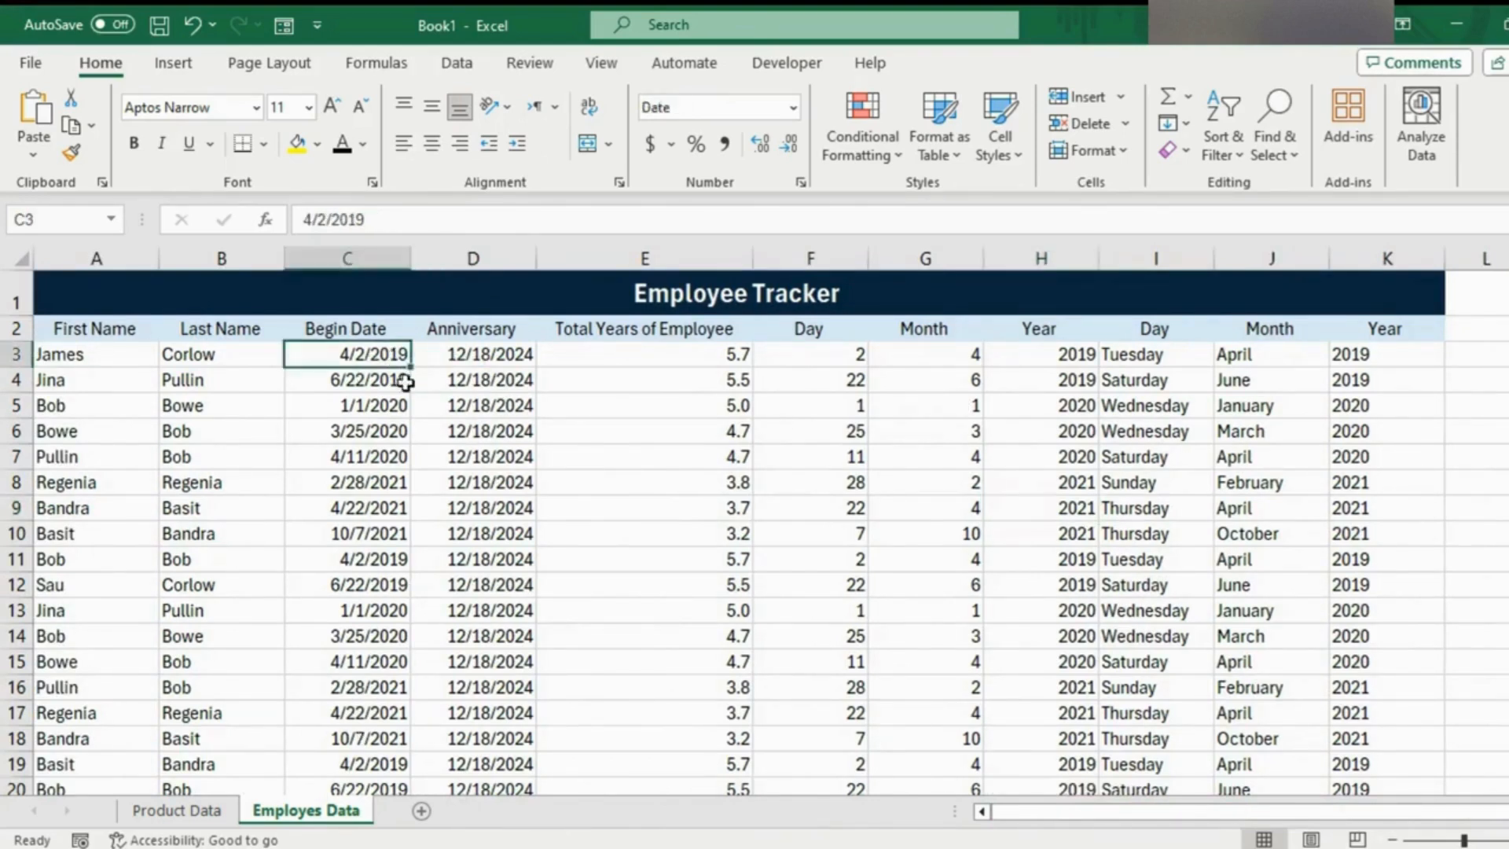